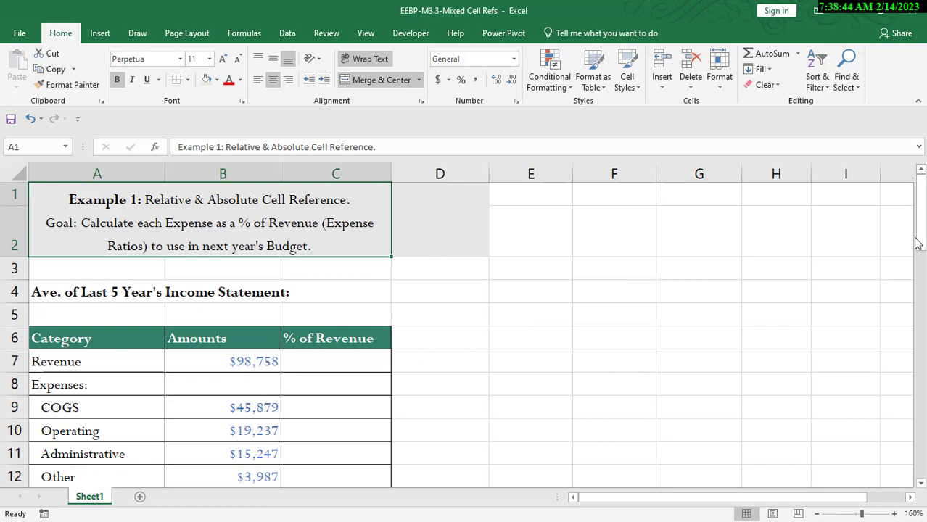
Step: Enter a formula in C7 dividing the revenue amount in B7 by itself
drag(918, 231, 925, 239)
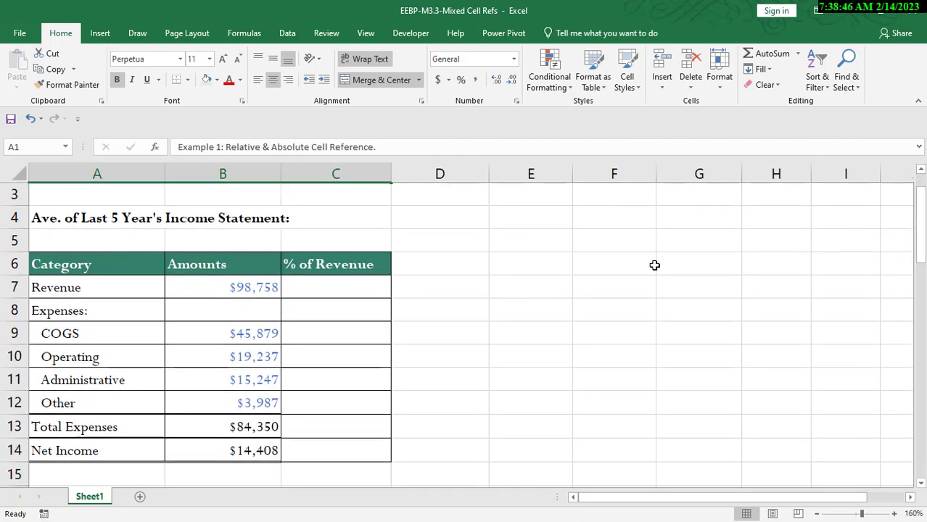
click(341, 288)
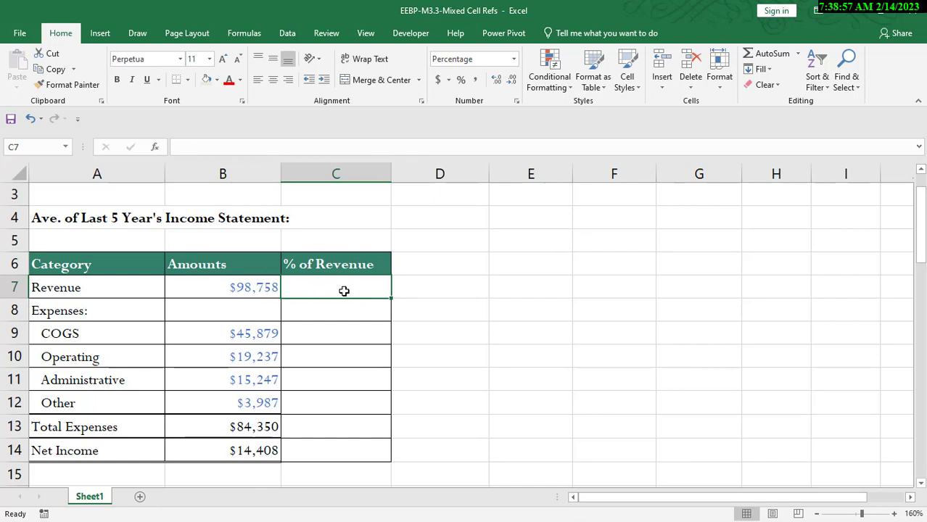
text(=)
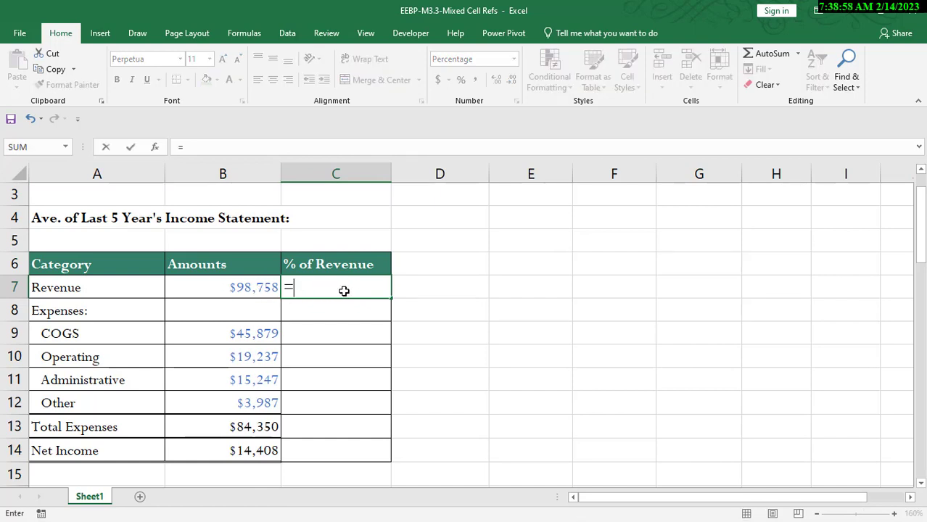
click(255, 287)
text(/)
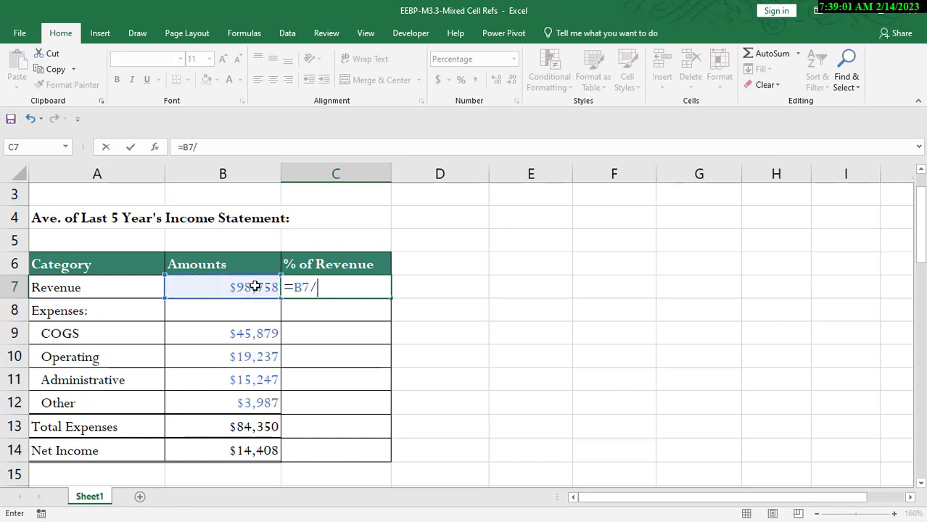
click(255, 287)
key(ctrl+Return)
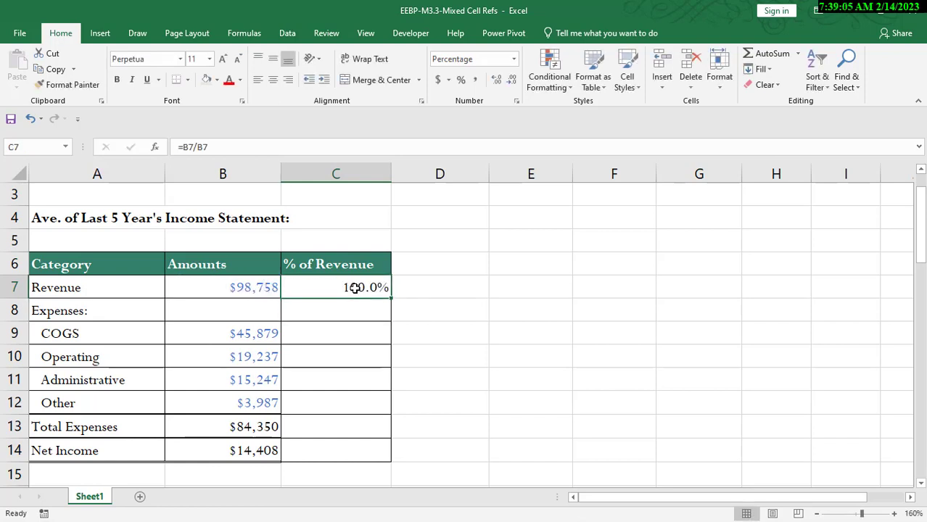
Step: Copy C7's formula into C9 and fill it down through C12
key(ctrl+c)
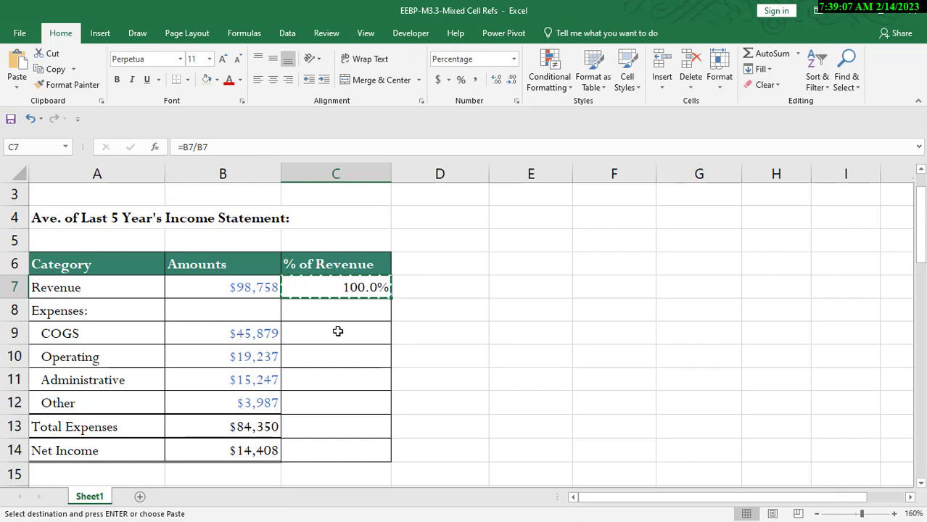
click(337, 331)
key(ctrl+v)
drag(390, 344, 397, 426)
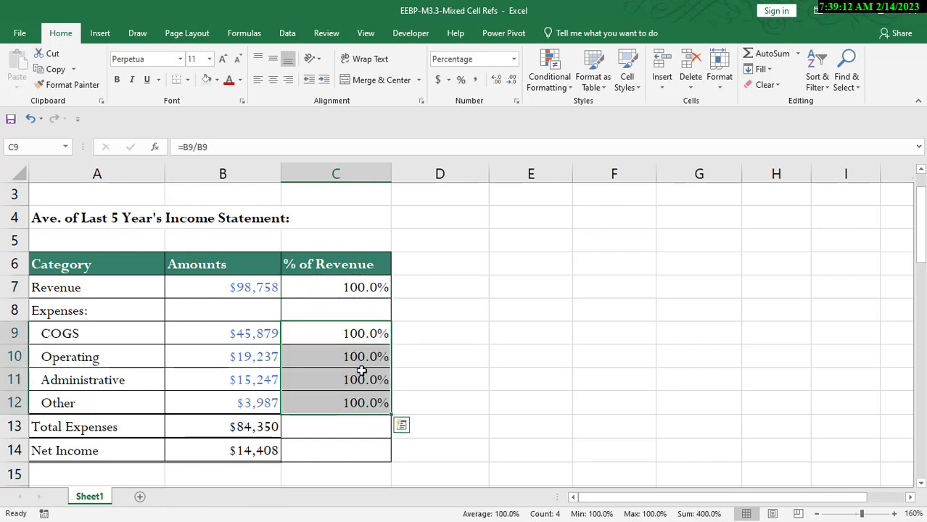
Step: Inspect the copied formulas in C9 and C10
click(360, 336)
double_click(359, 336)
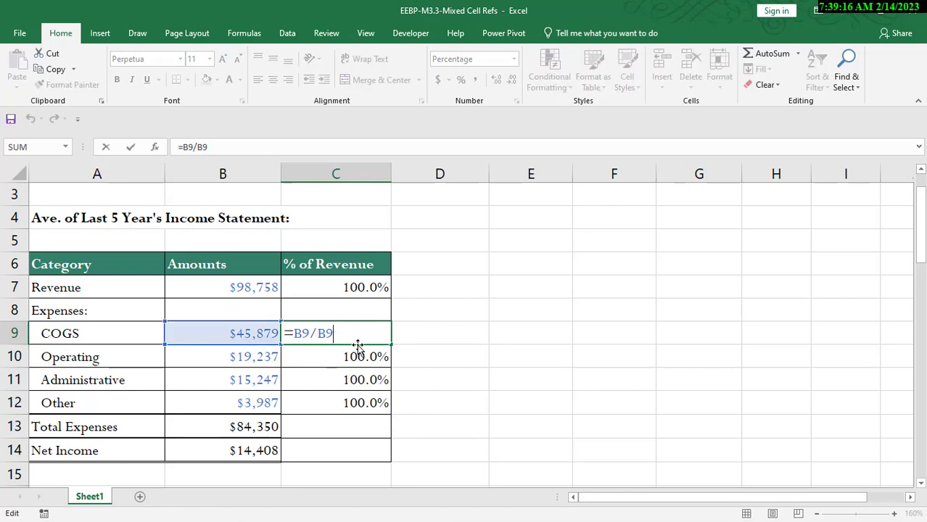
key(Return)
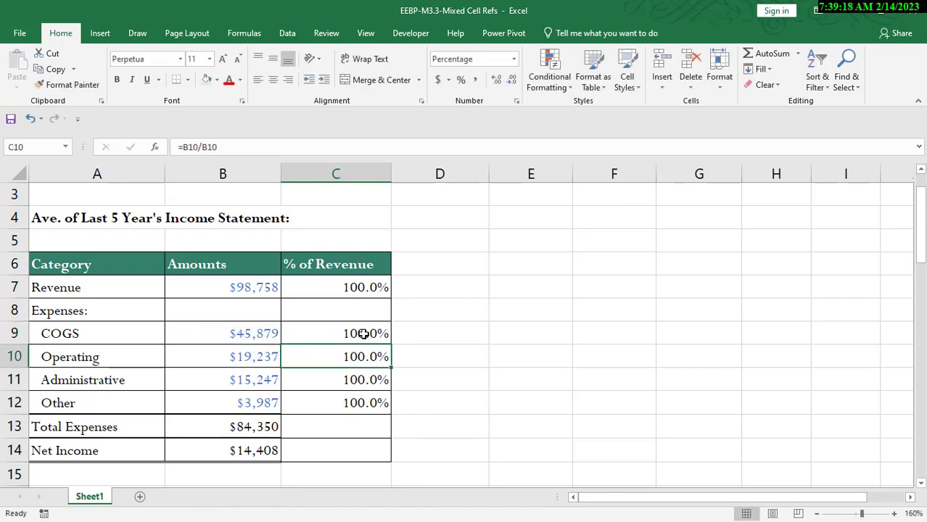
double_click(369, 354)
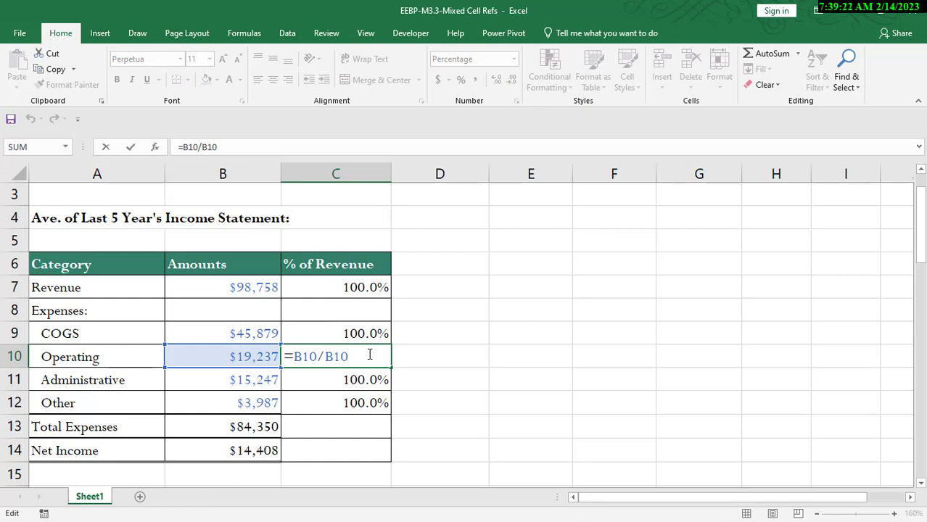
key(Return)
Step: Make both references in C7's formula absolute, giving =$B$7/$B$7
click(353, 288)
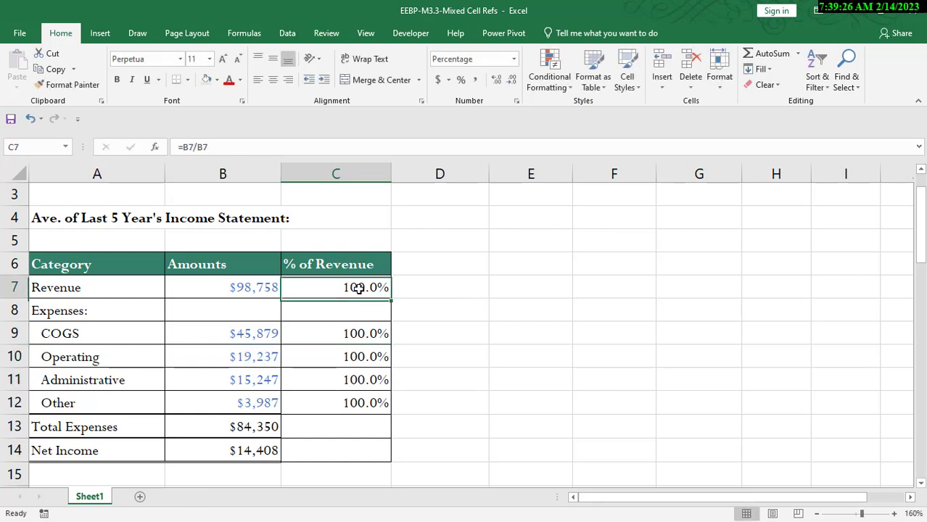
double_click(352, 288)
drag(345, 289, 297, 289)
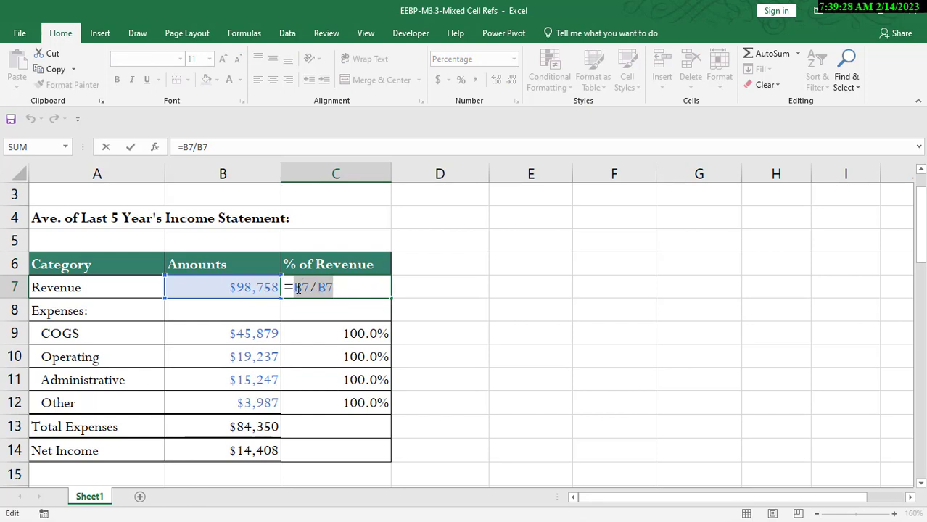
click(302, 287)
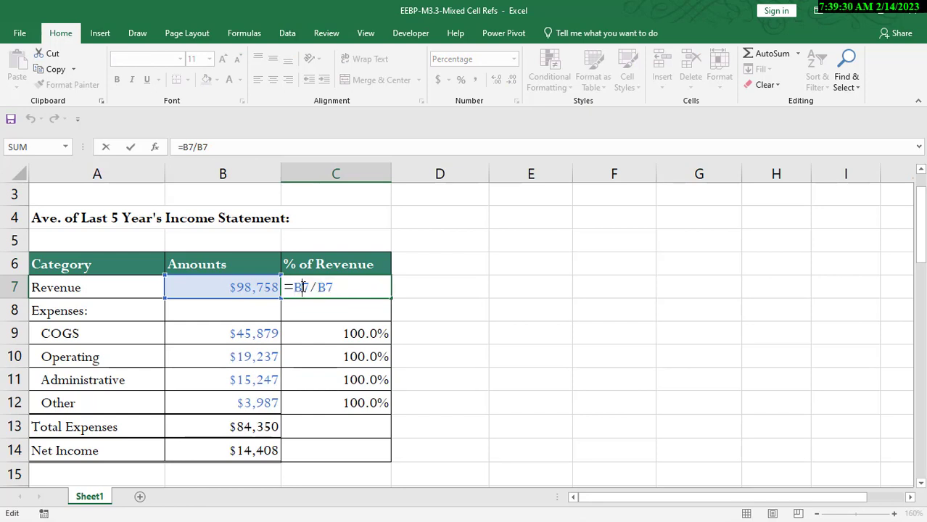
key(F4)
click(342, 289)
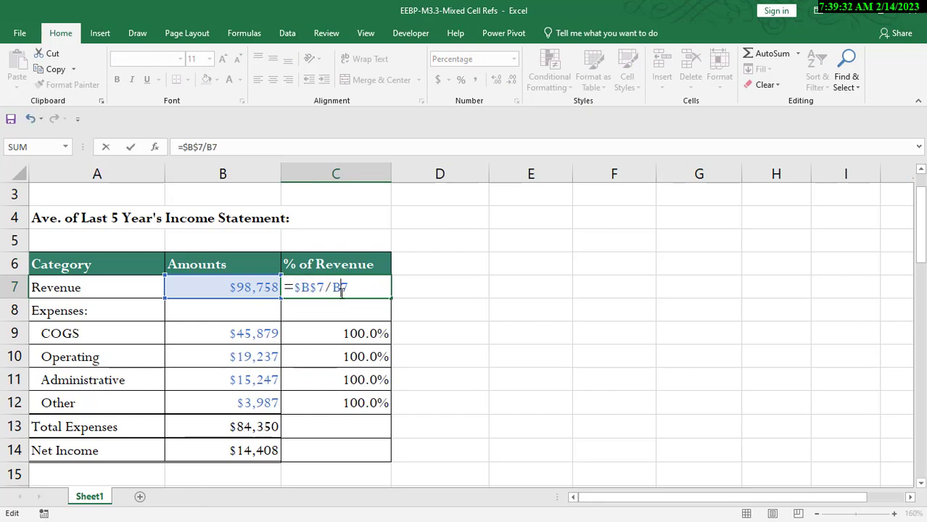
key(F4)
key(Return)
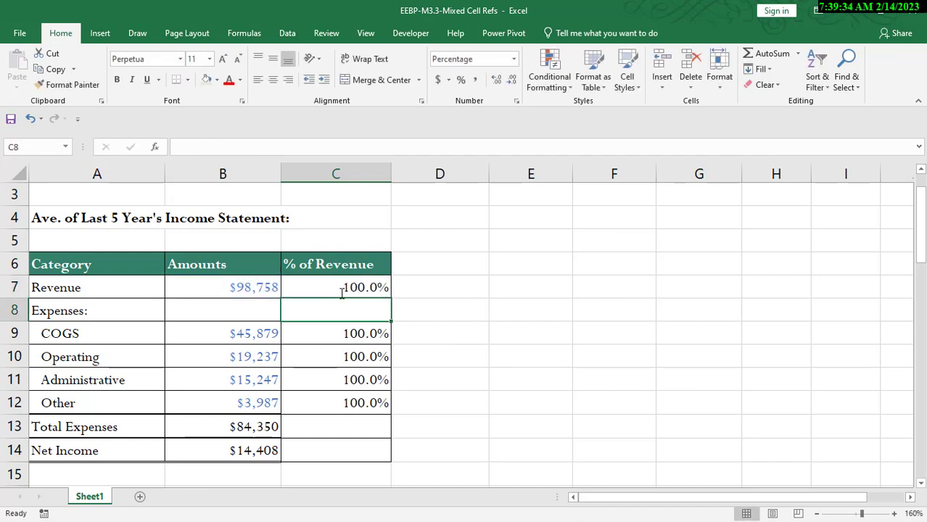
Step: Copy C7's formula into C9 and fill it down through C12
click(340, 289)
key(ctrl+c)
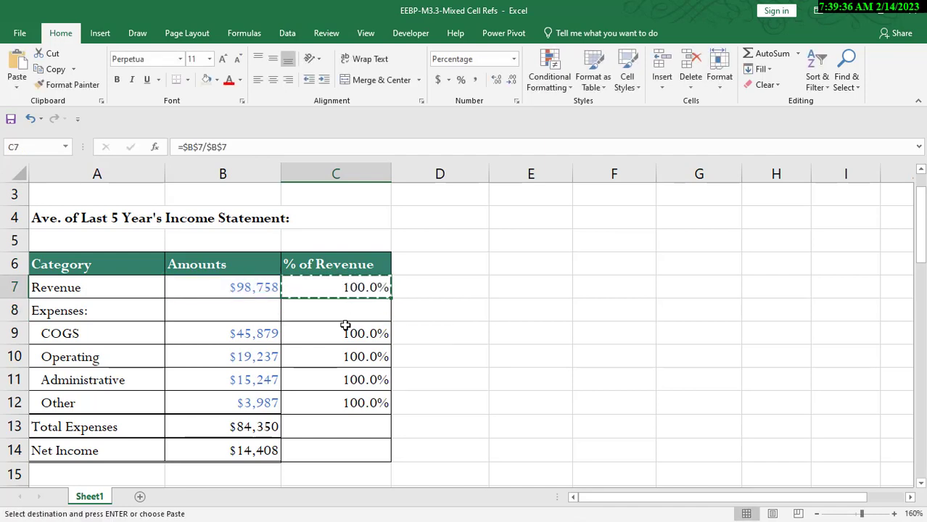
click(346, 327)
key(ctrl+v)
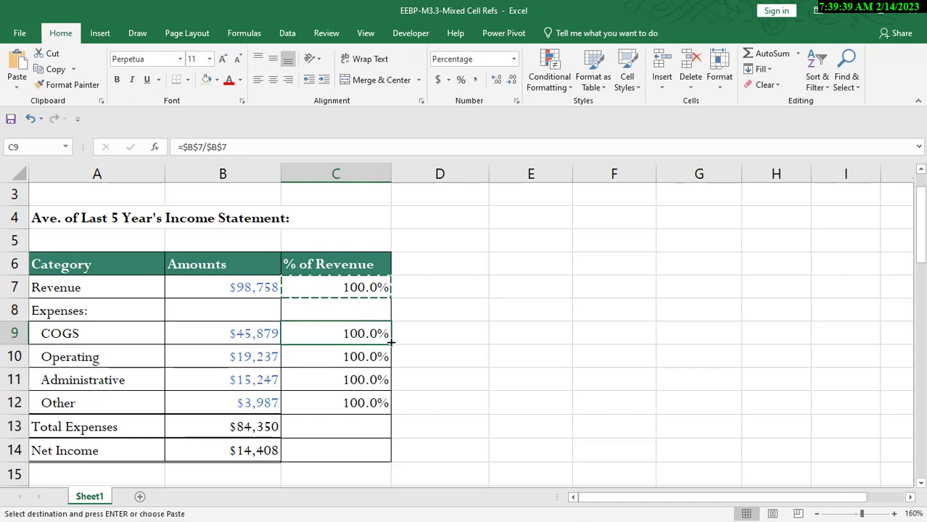
drag(396, 370, 399, 407)
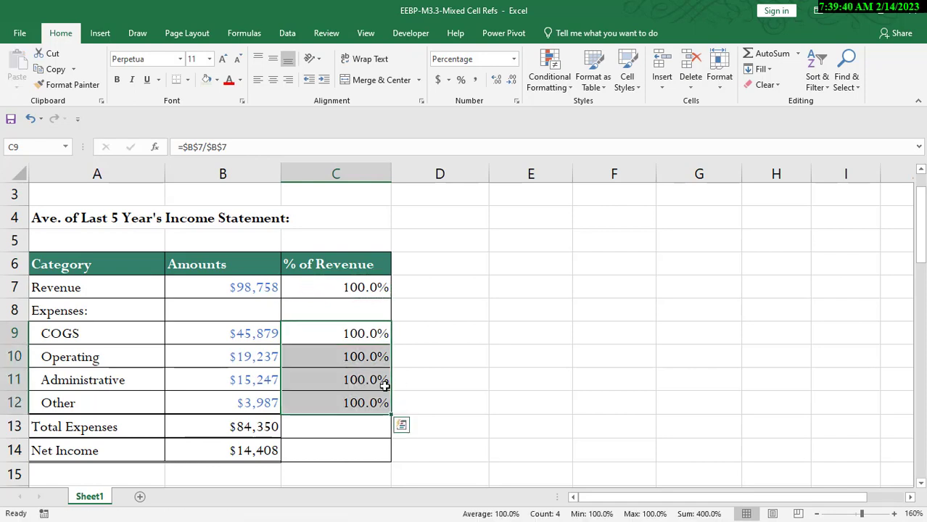
Step: Review the pasted formulas in C9 and C10, then clear the range C9 through C12
double_click(365, 333)
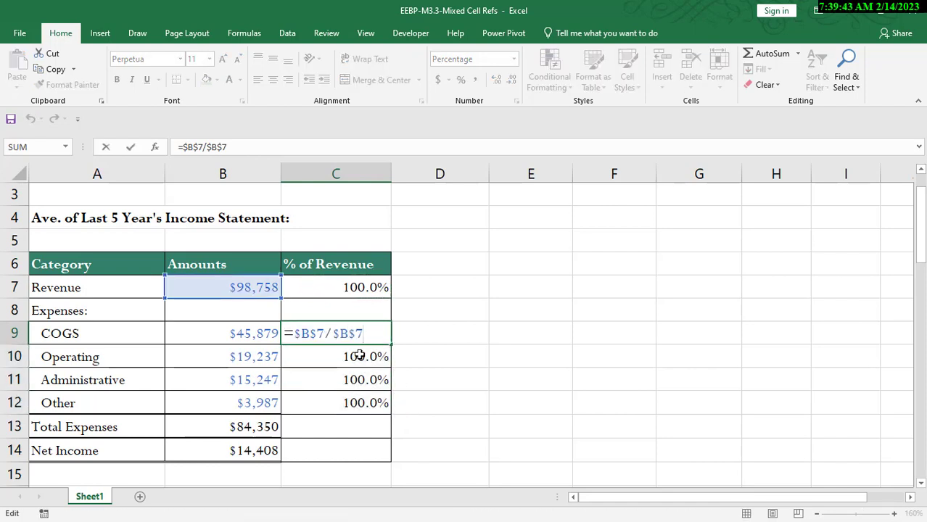
click(359, 355)
double_click(359, 355)
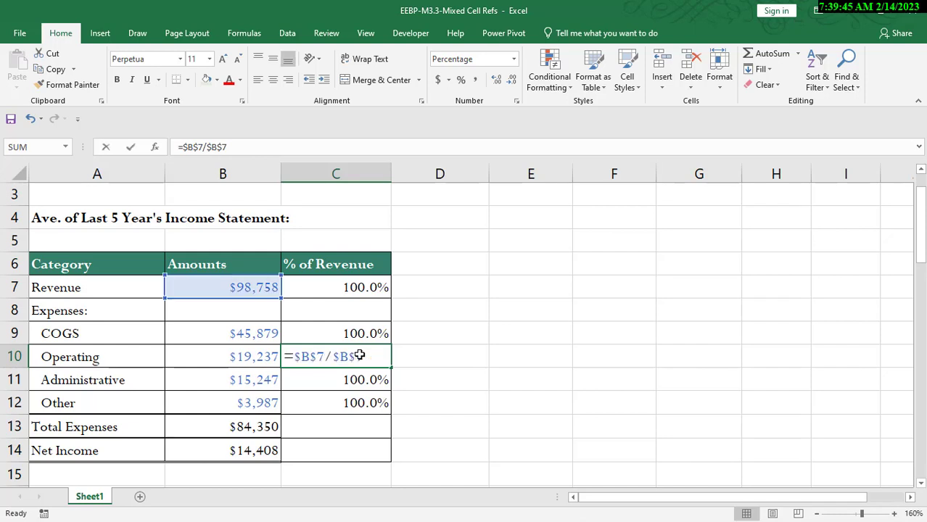
key(Return)
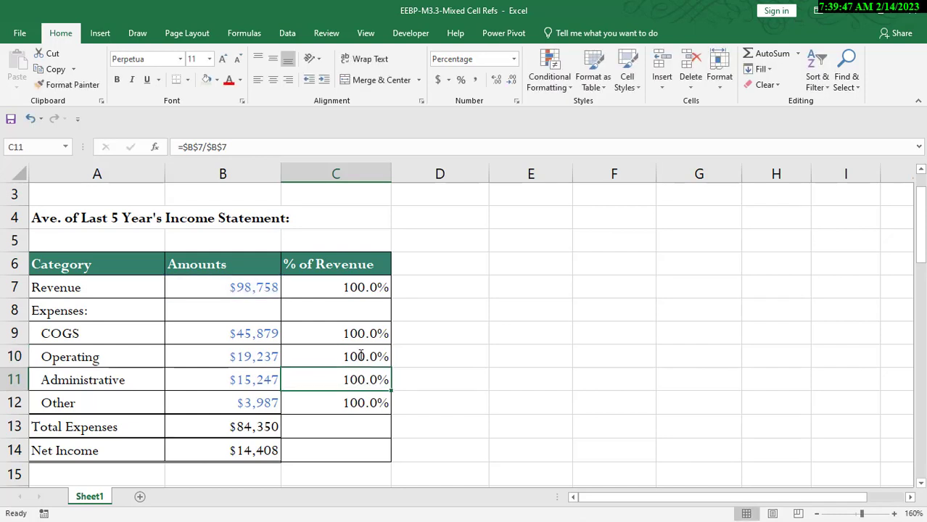
drag(358, 338, 371, 395)
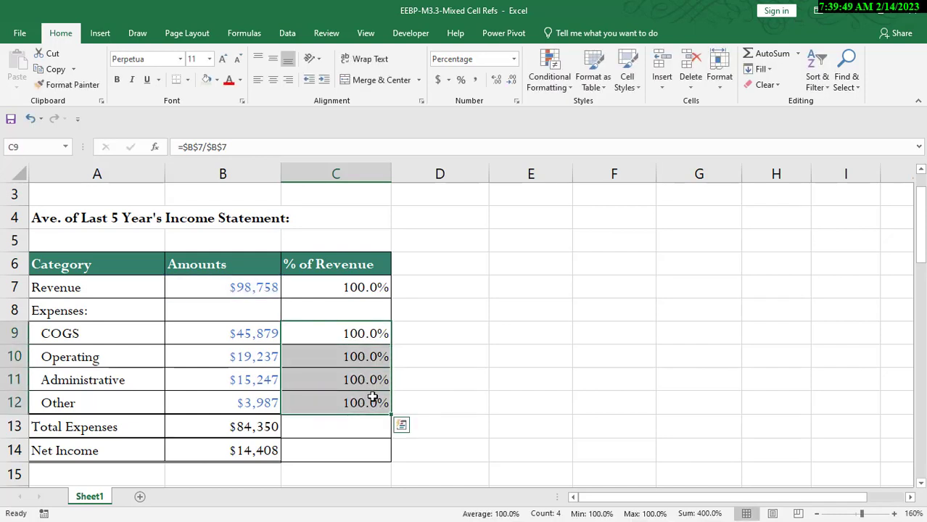
key(Delete)
Step: Change the numerator in C7's formula back to a relative reference, giving =B7/$B$7
double_click(363, 287)
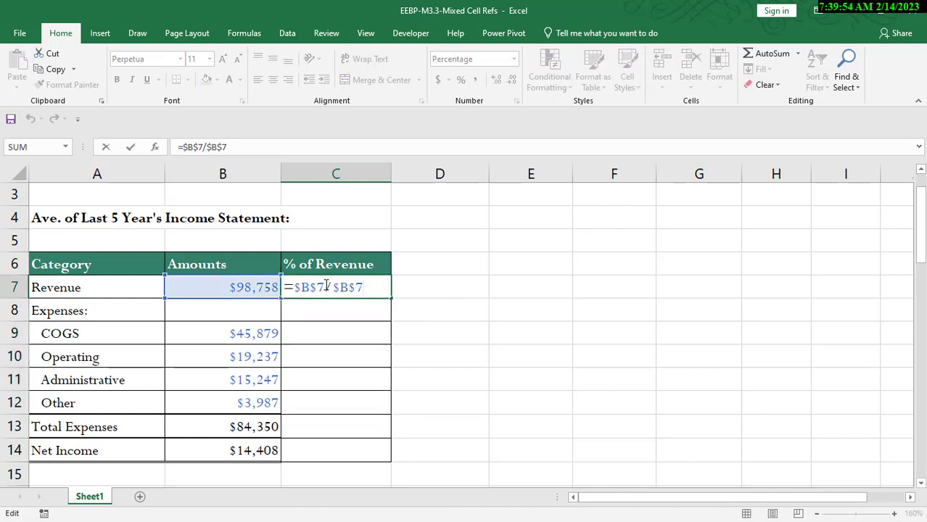
drag(324, 288, 295, 287)
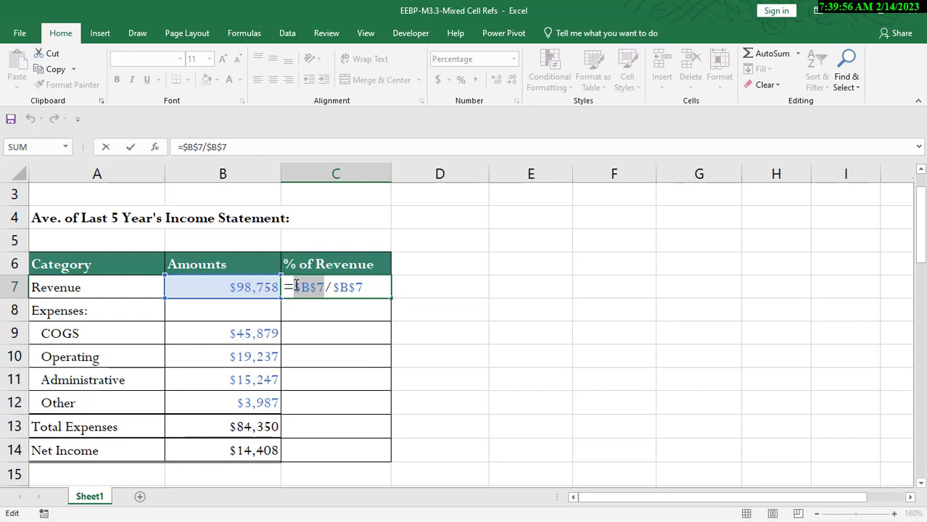
key(F4)
key(F4)
key(F4)
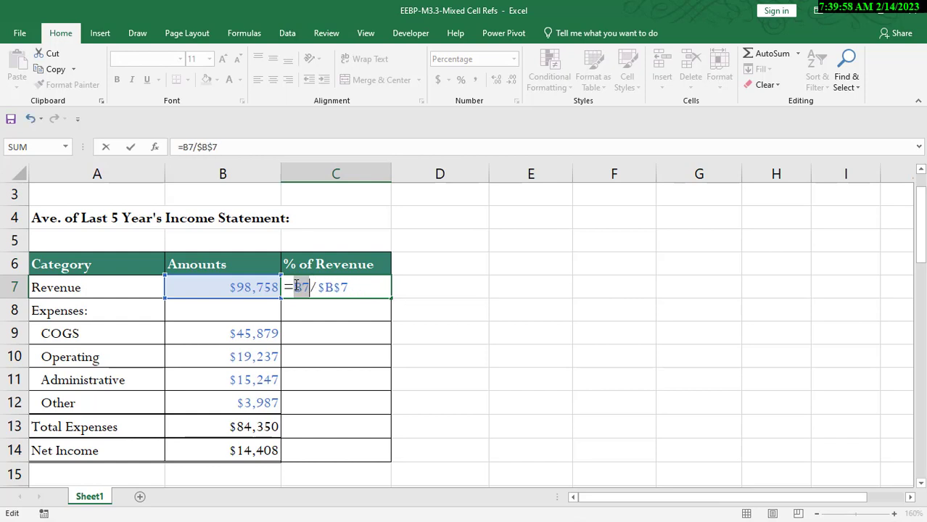
click(351, 288)
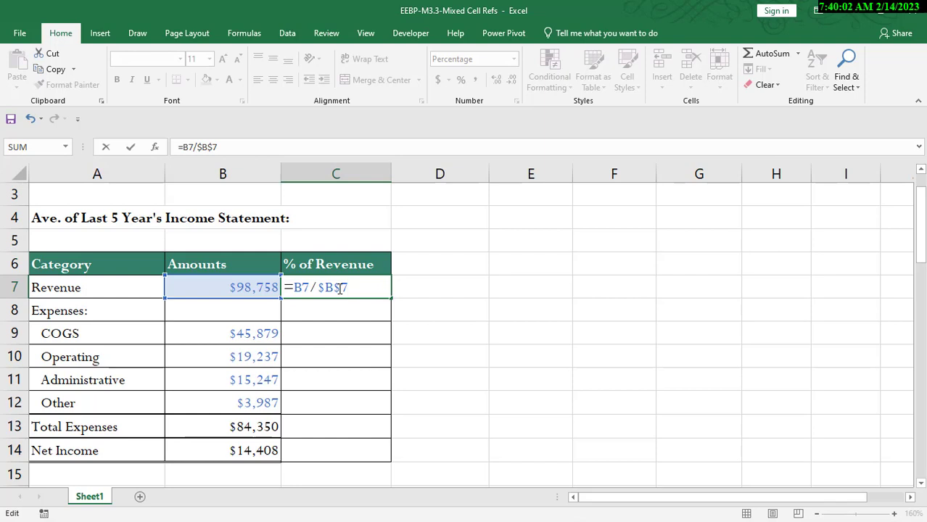
key(Return)
Step: Check the amounts in B9 and B10 and review C7's formula
click(251, 334)
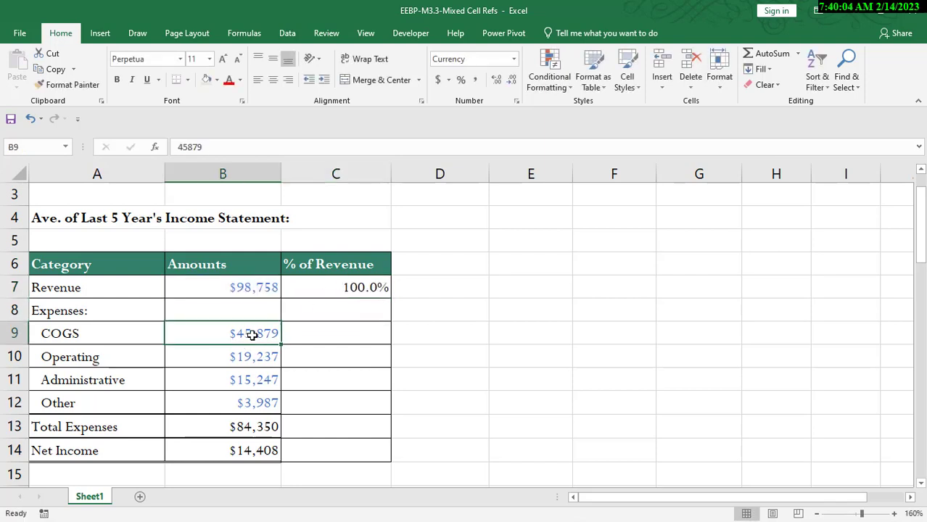
click(253, 351)
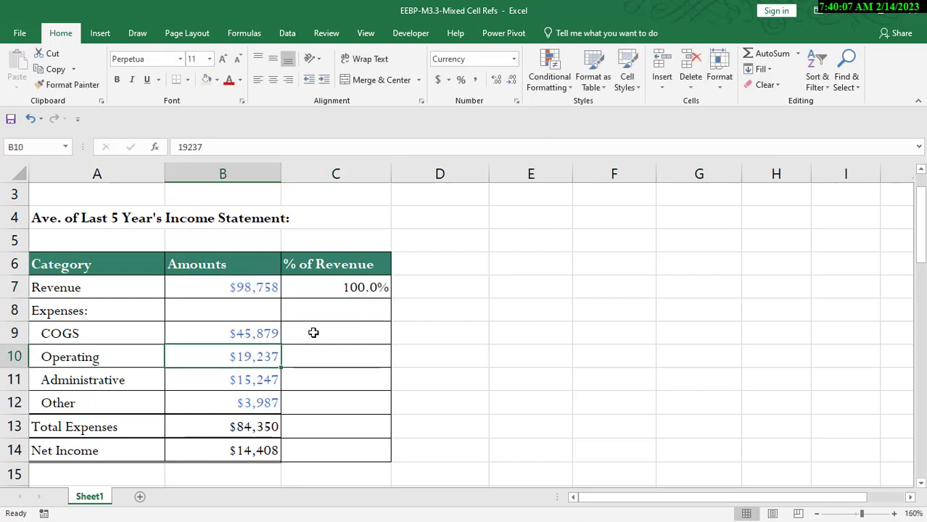
double_click(357, 288)
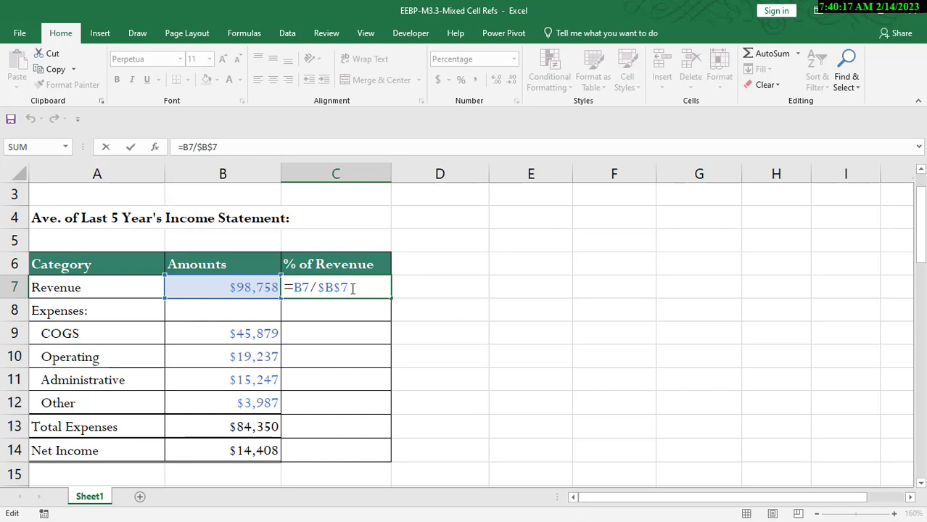
key(Return)
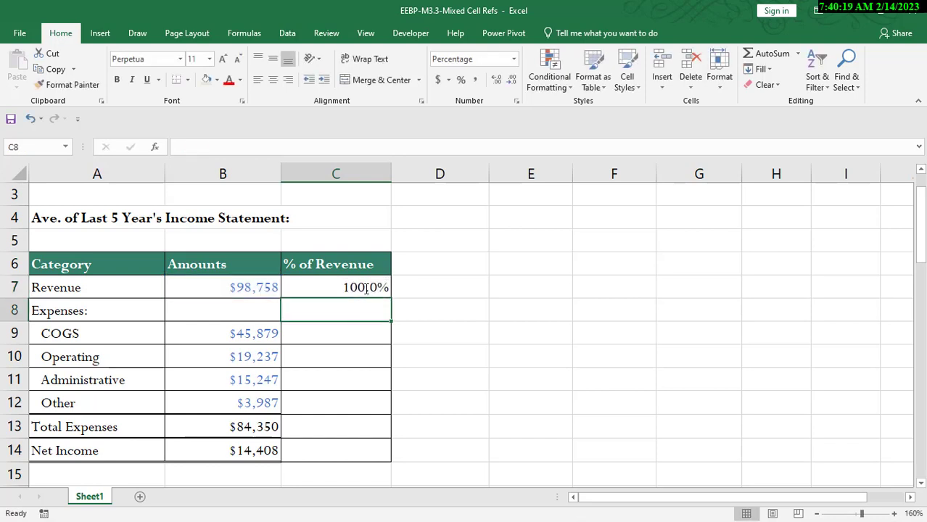
Step: Copy C7's formula into C9 and review the pasted formula
click(369, 287)
key(ctrl+c)
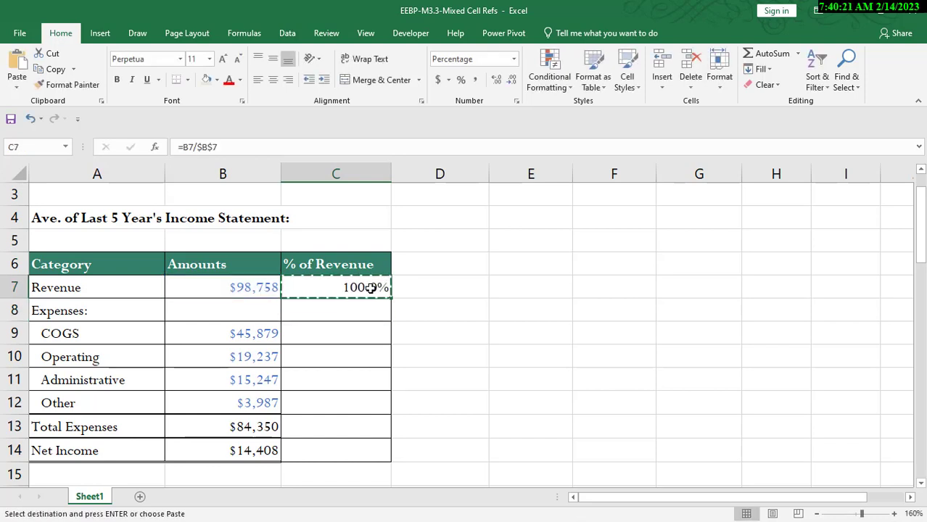
click(358, 335)
key(ctrl+v)
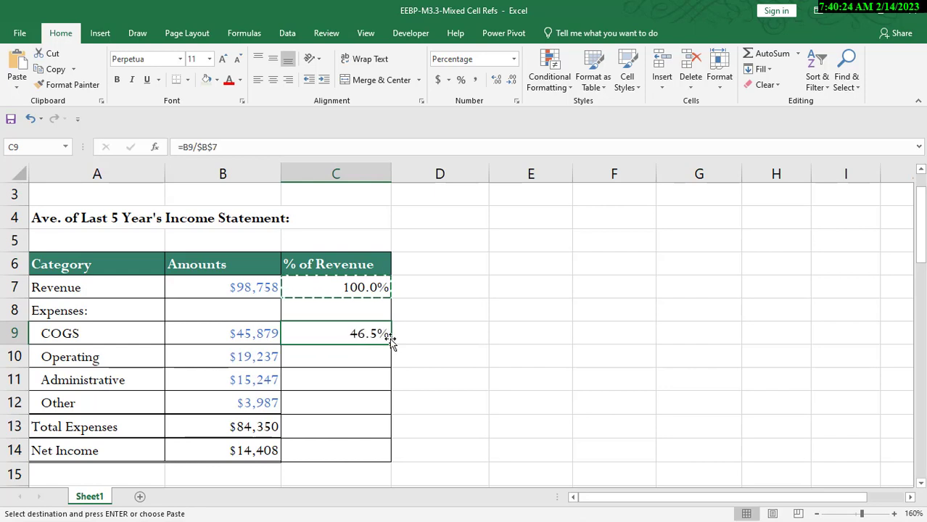
double_click(380, 335)
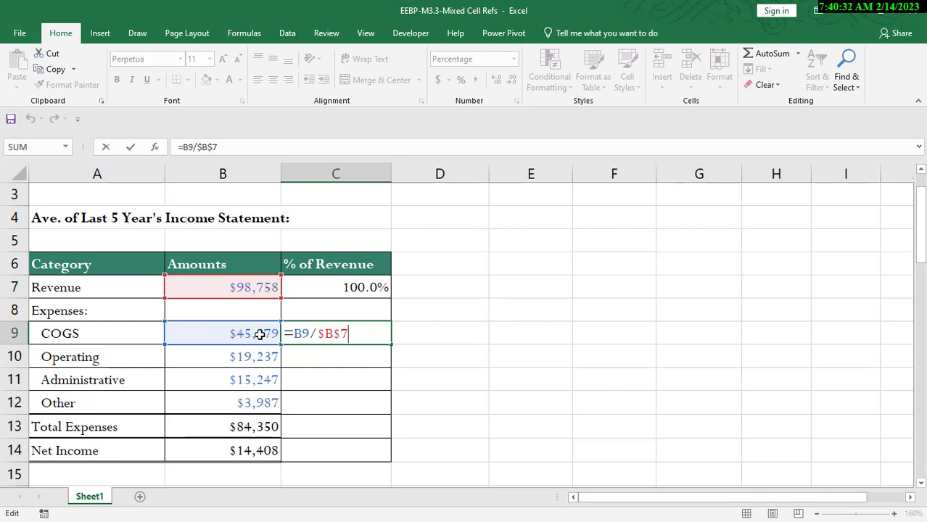
key(Return)
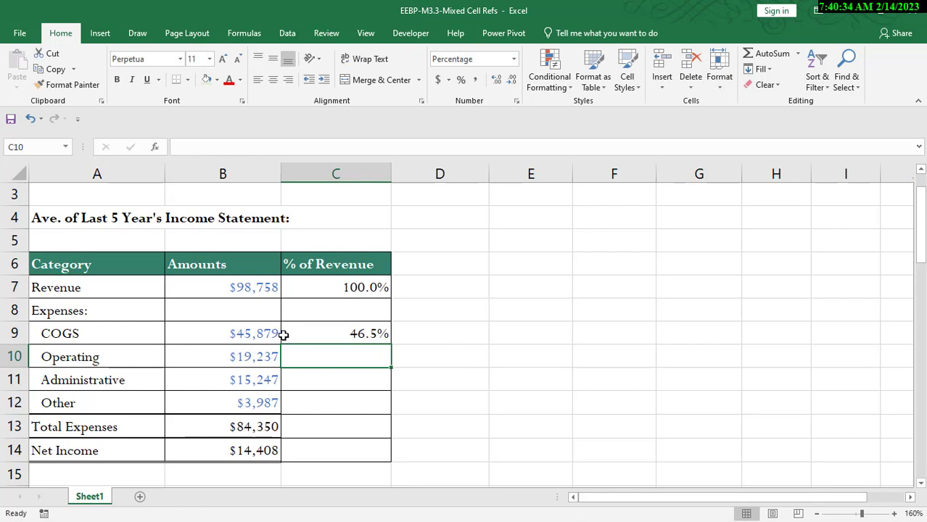
click(356, 333)
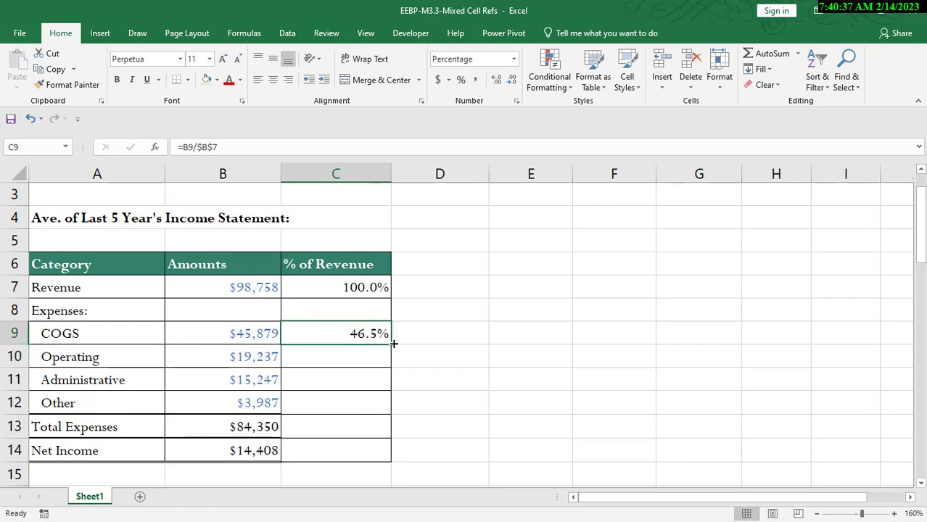
Step: Fill C9's formula down through C14 and check the copied formula in C11
double_click(393, 344)
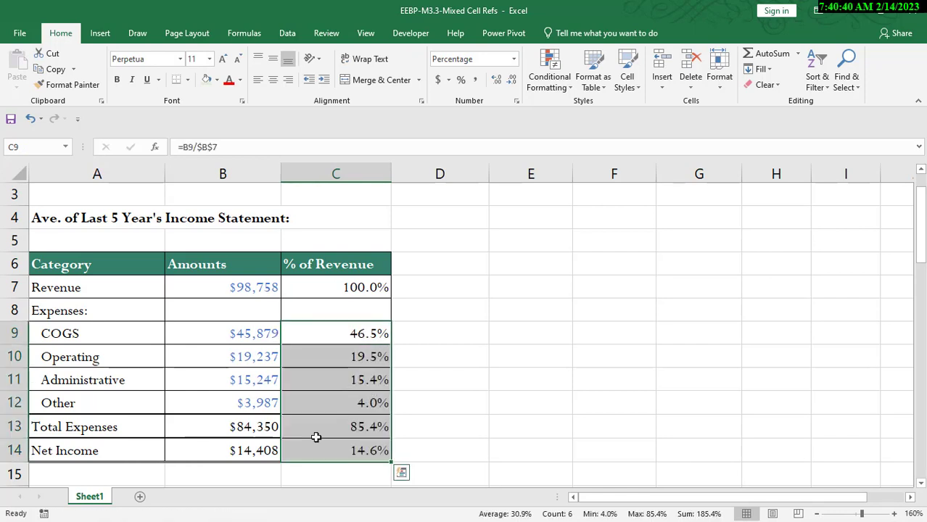
key(Down)
key(Down)
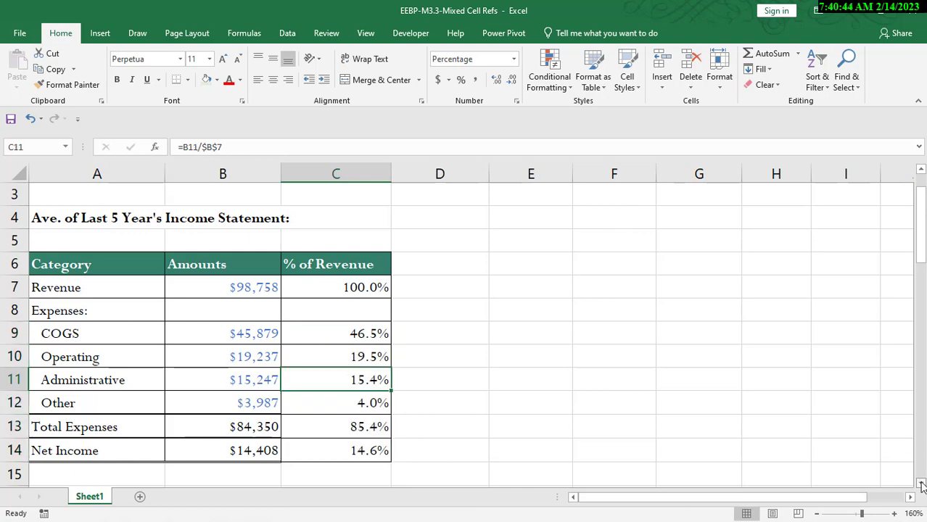
Step: Scroll to Example 2 and examine the expense percentages in the assumption table, B31 through B34
scroll(922, 484, down, 3)
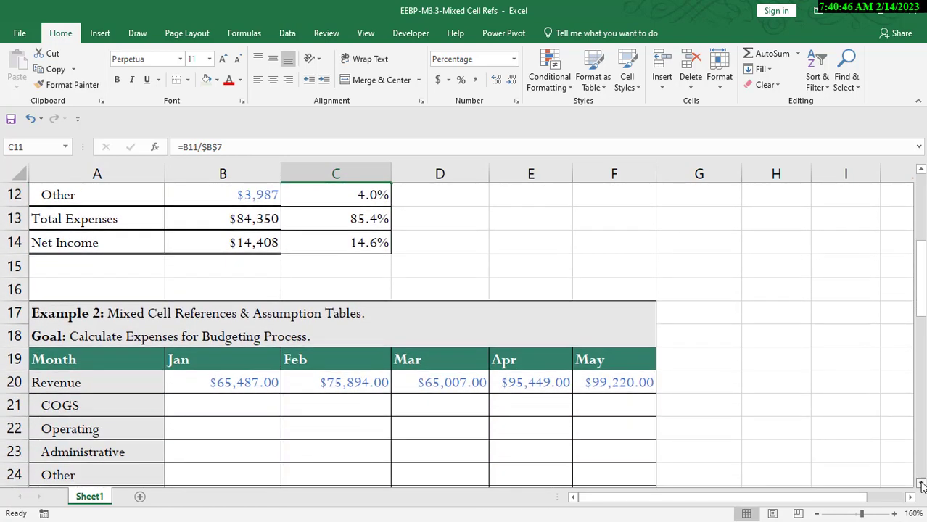
scroll(921, 485, down, 2)
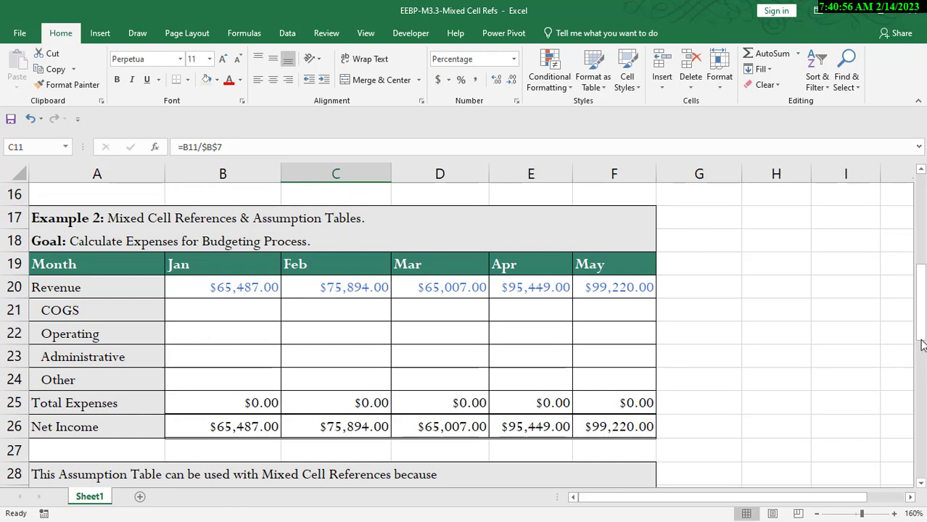
drag(921, 302, 921, 332)
drag(212, 400, 227, 476)
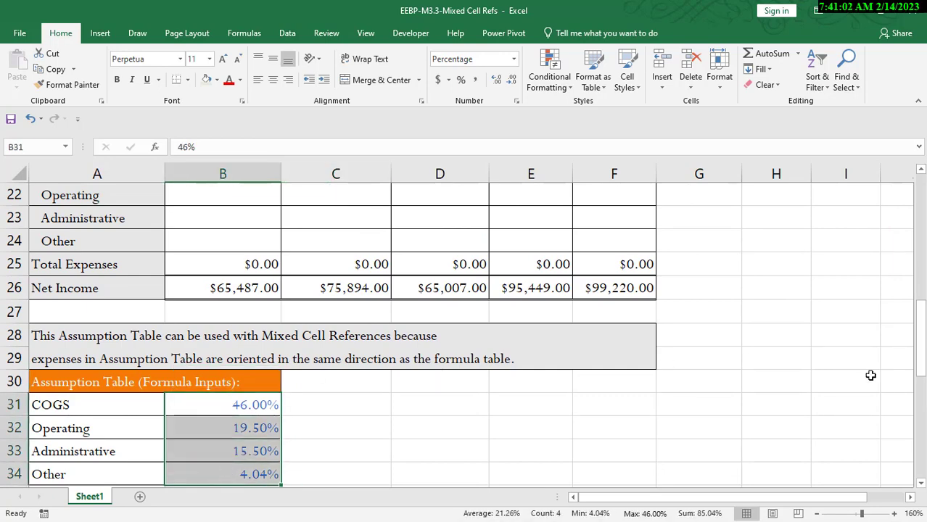
drag(920, 340, 921, 310)
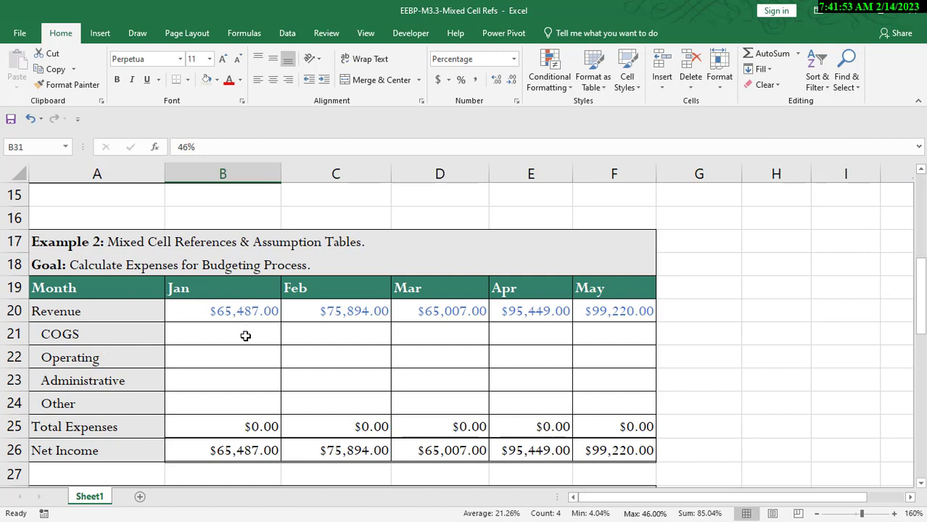
Step: Enter the formula =B20*B31 in B21 and fill it down through B24
scroll(245, 336, down, 2)
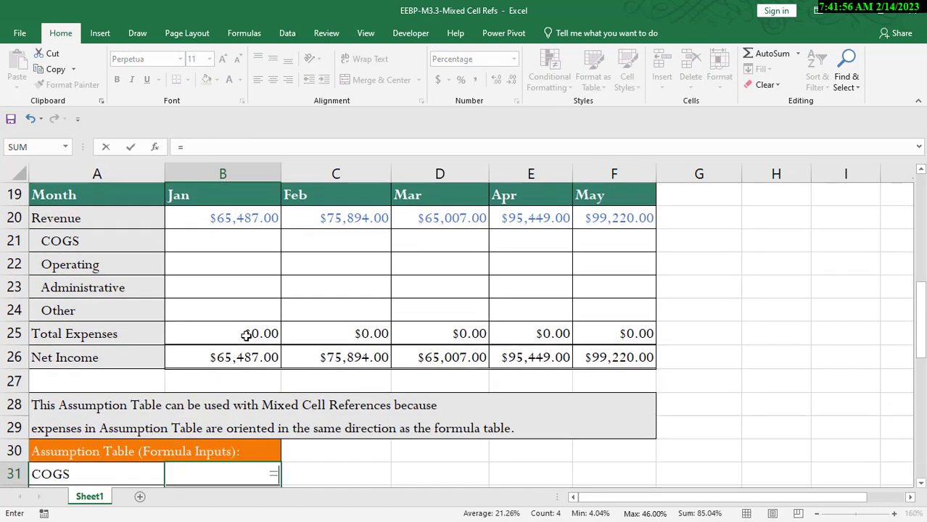
click(260, 244)
text(=)
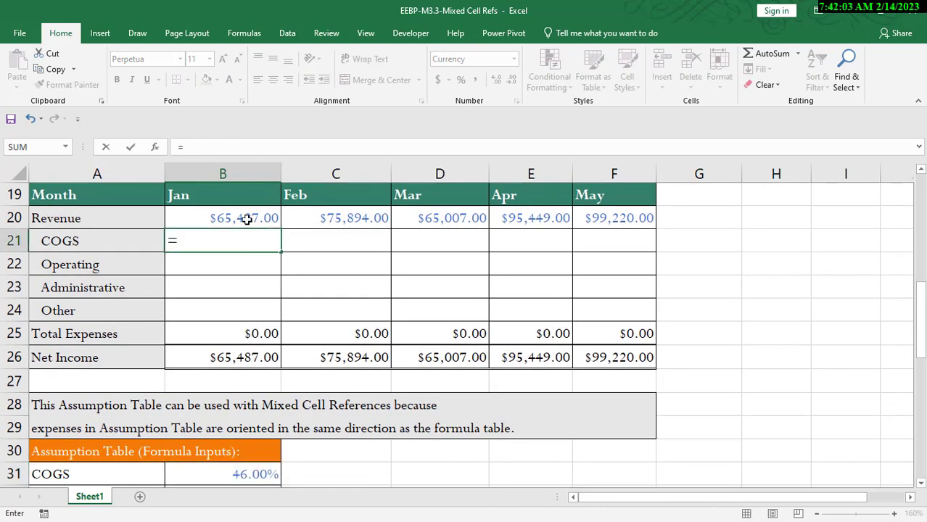
click(245, 218)
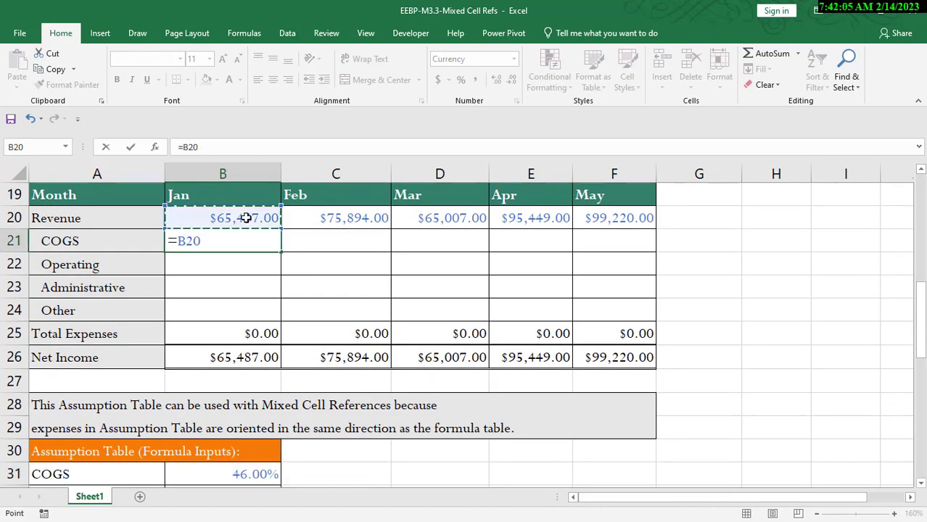
text(*)
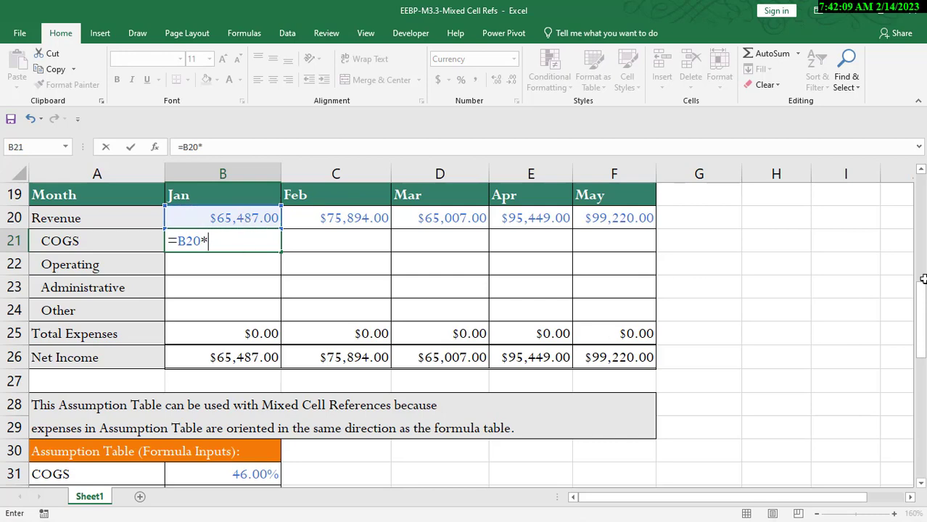
drag(921, 280, 922, 317)
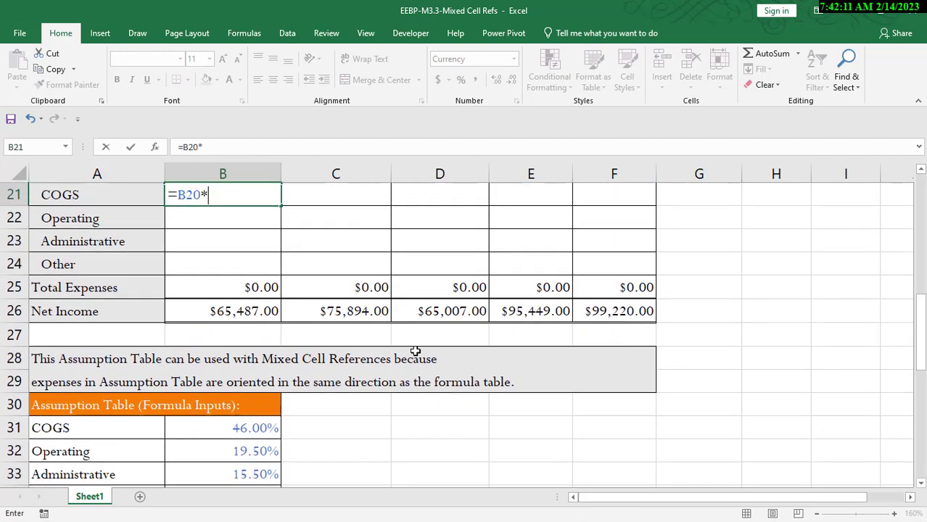
click(252, 431)
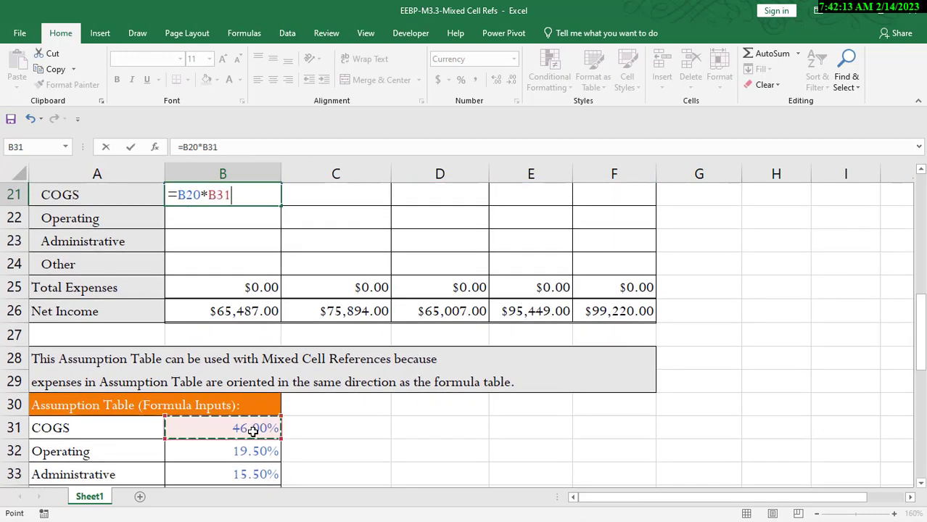
key(Return)
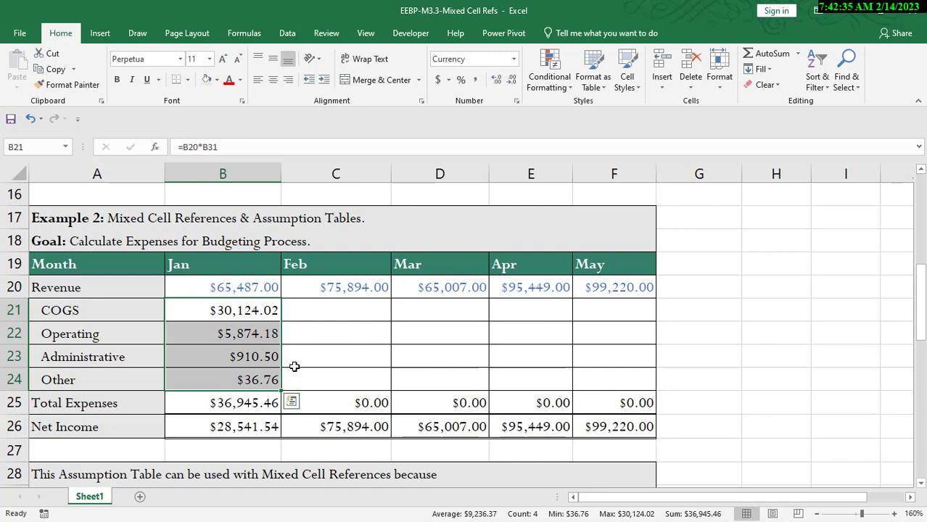
Step: Inspect the formulas in B21 and B22
double_click(254, 312)
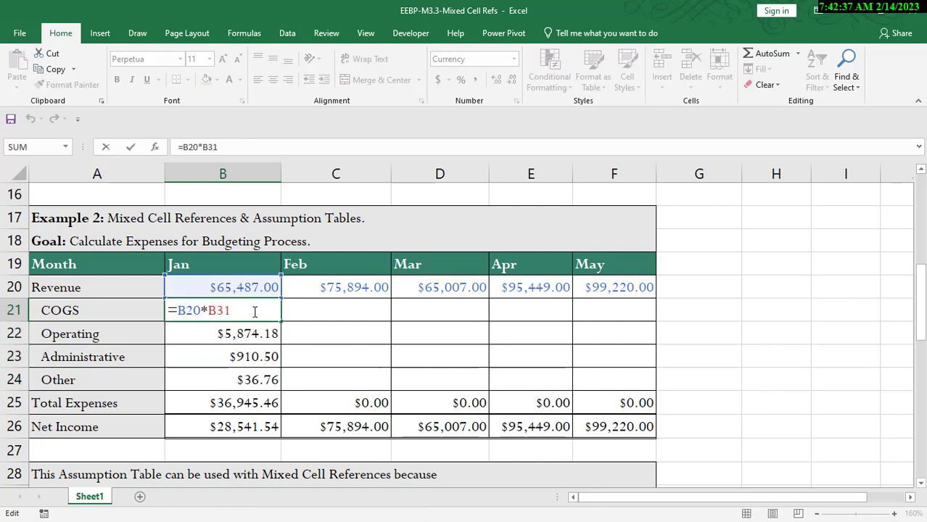
key(Return)
double_click(252, 336)
scroll(739, 288, down, 1)
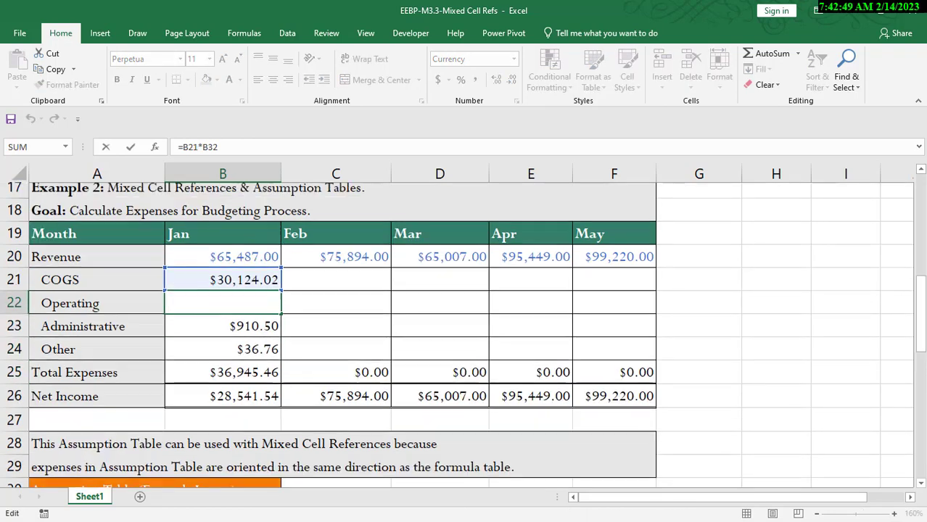
key(Return)
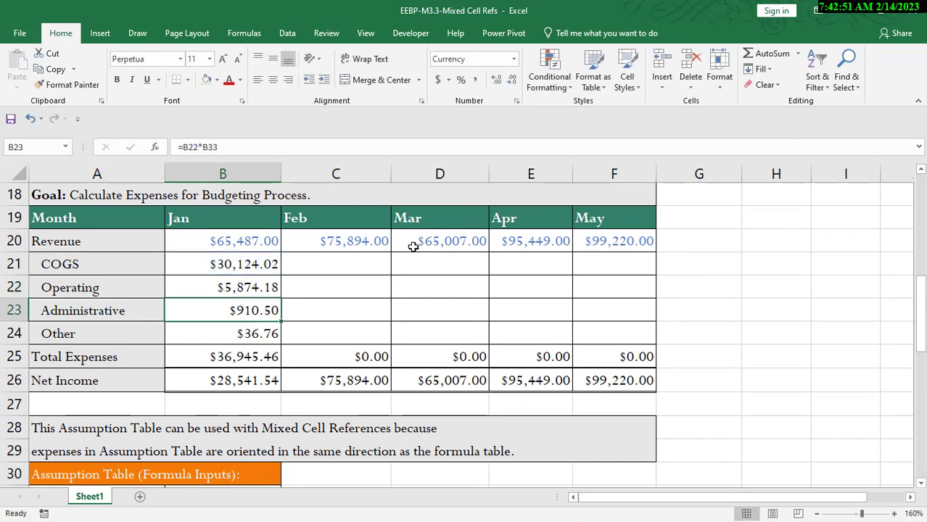
Step: Change B21's formula to the mixed references =B$20*$B31
click(250, 266)
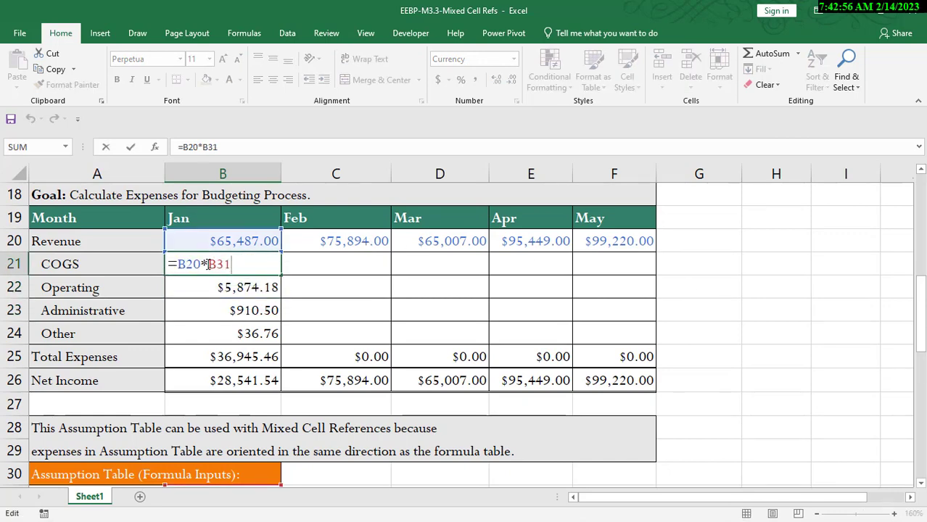
key(Left)
key(Left)
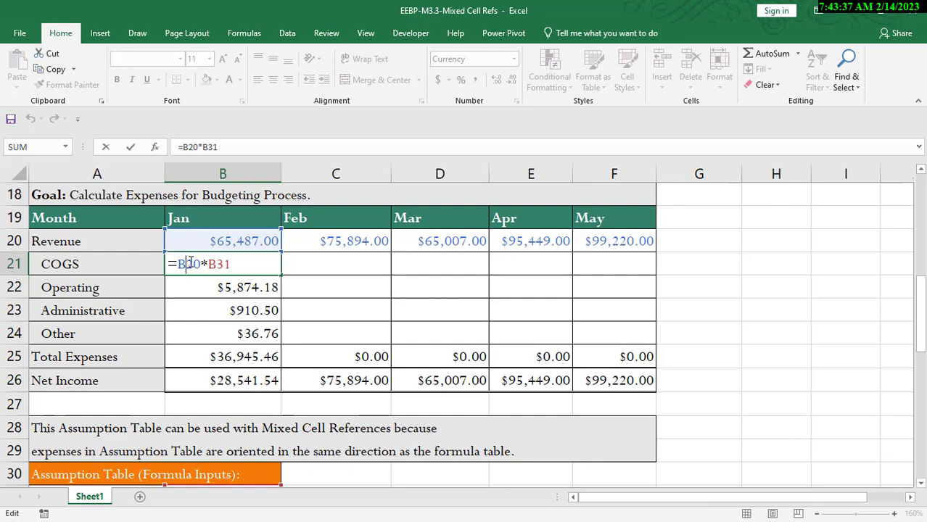
key(F4)
key(F4)
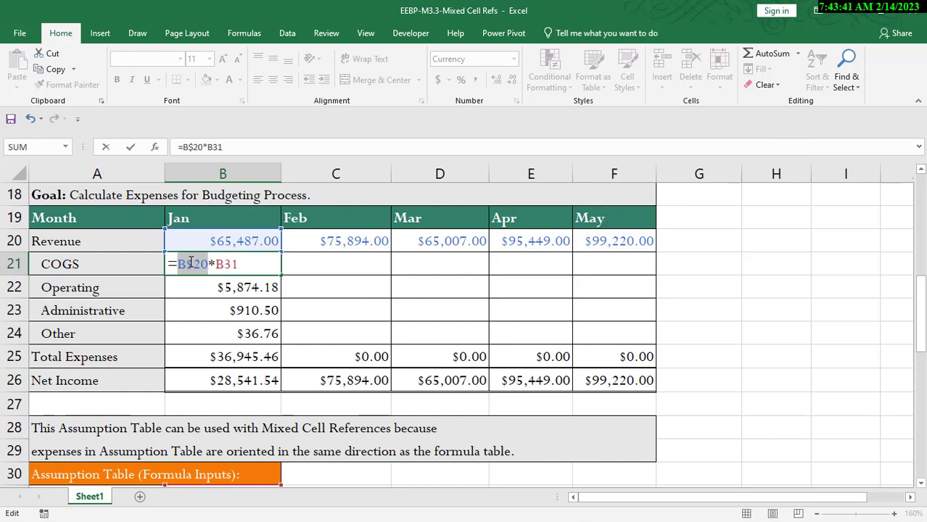
click(229, 264)
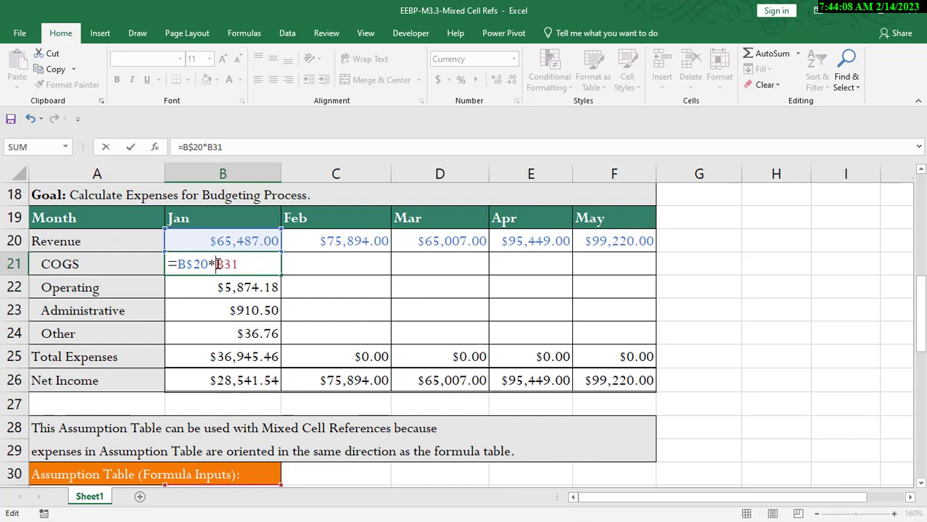
key(F4)
key(F4)
key(F4)
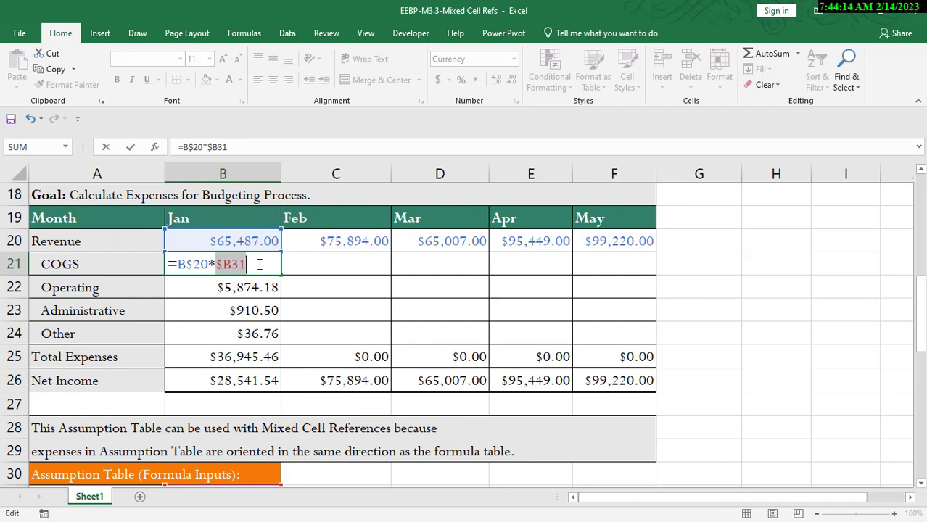
key(Return)
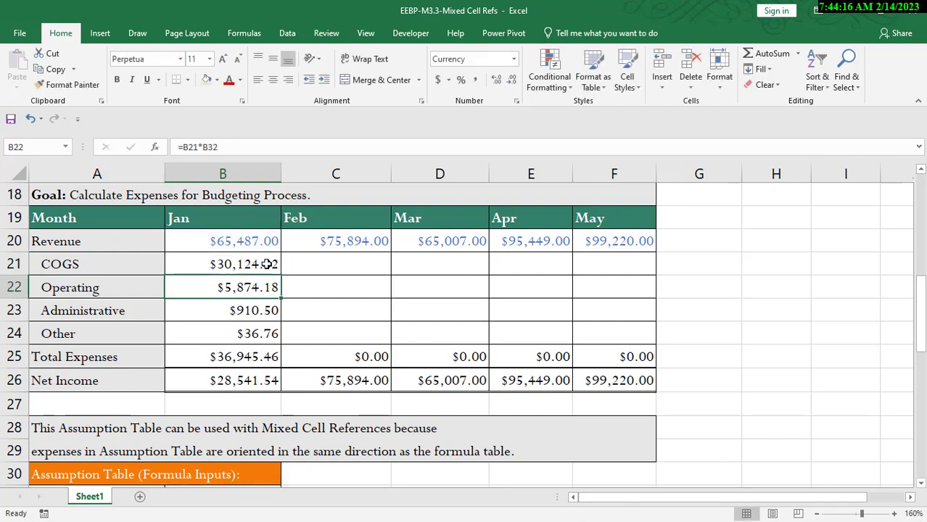
Step: Fill B21's formula down through B24 and review the copied formulas in B22 and B23
click(269, 264)
drag(281, 273, 288, 352)
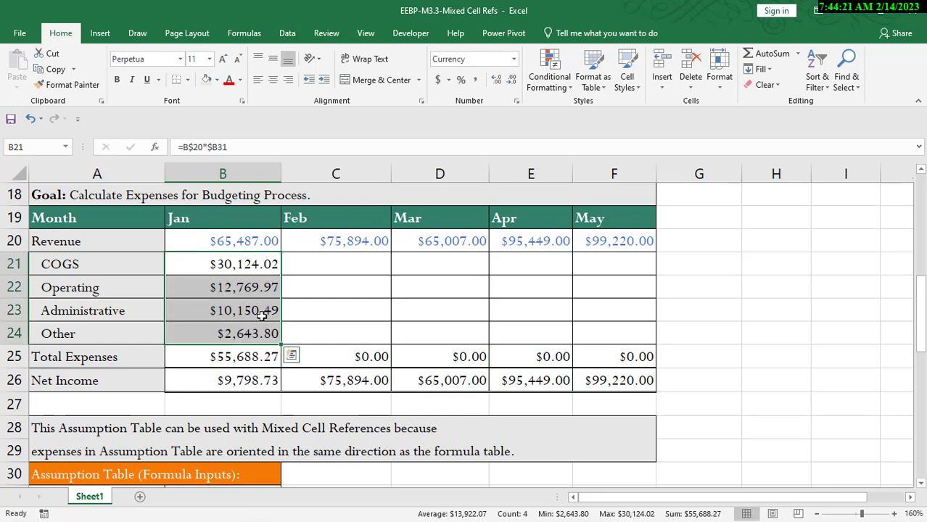
double_click(247, 287)
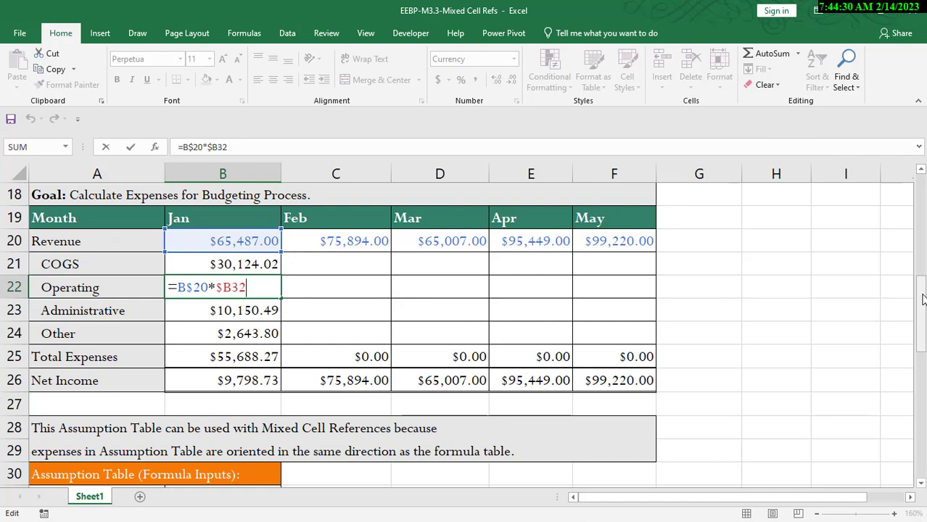
drag(920, 298, 922, 306)
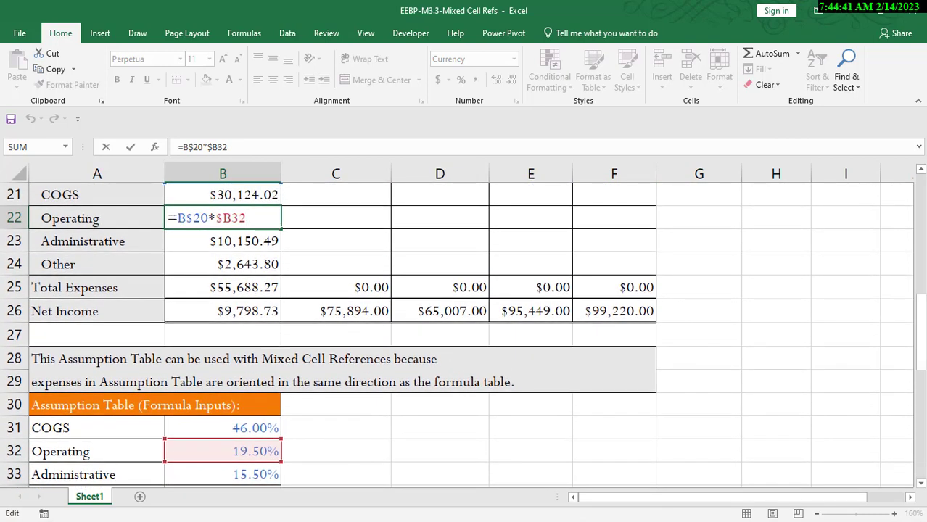
key(Return)
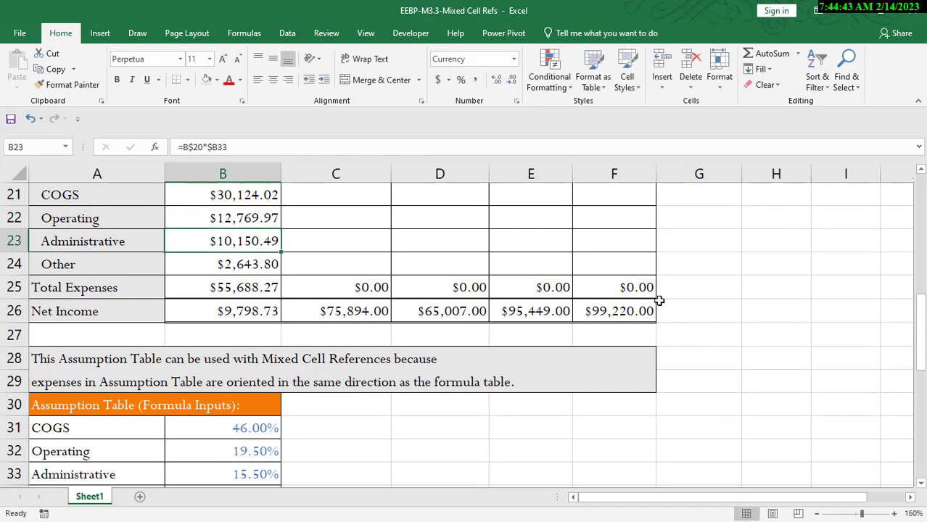
double_click(269, 240)
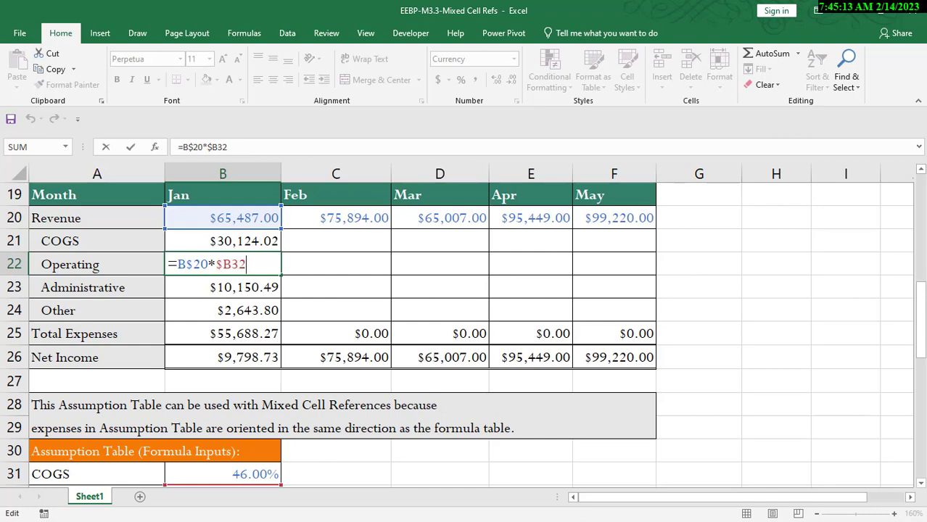
drag(922, 317, 924, 323)
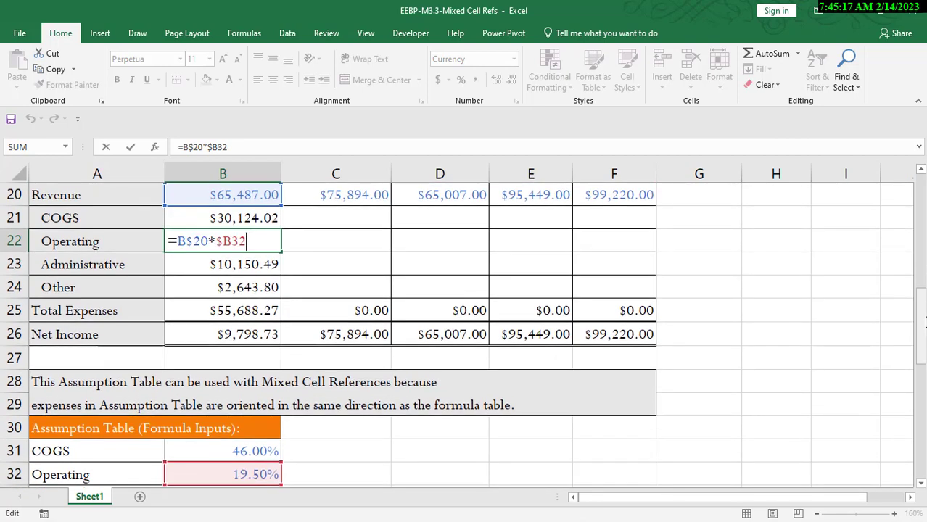
key(Return)
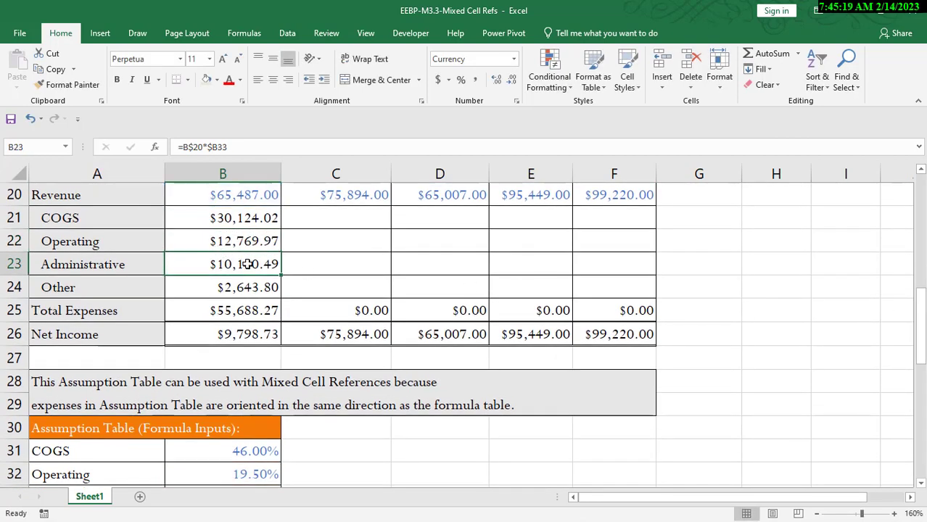
key(F2)
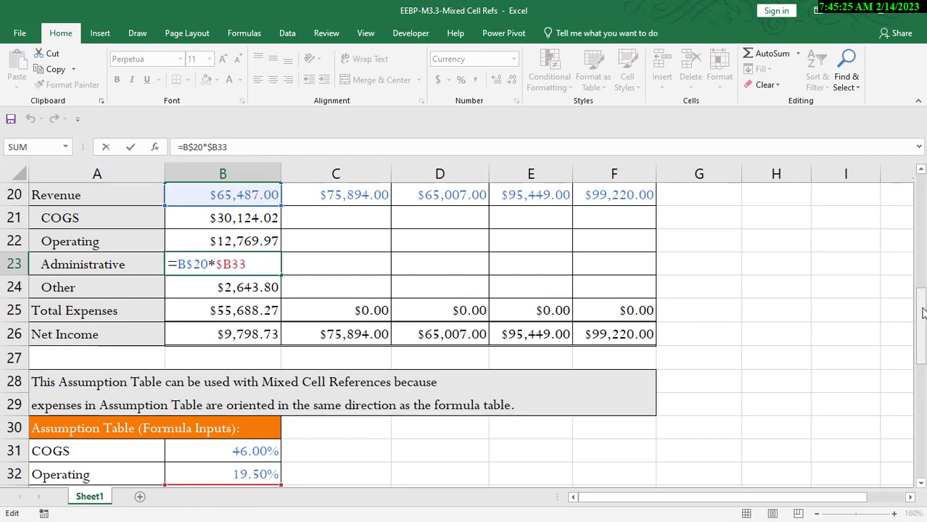
drag(924, 310, 924, 292)
key(Return)
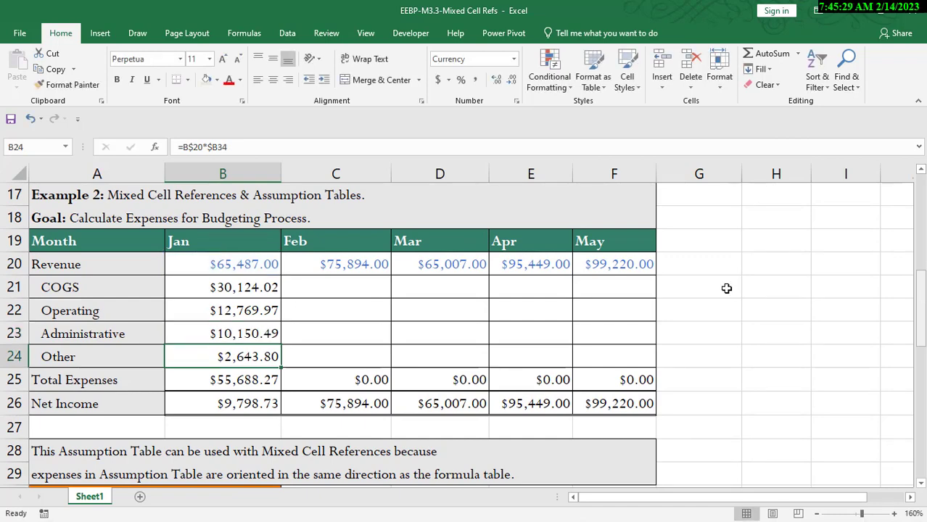
Step: Fill the January expense formulas across through May in columns C to F and review C21's formula
click(250, 288)
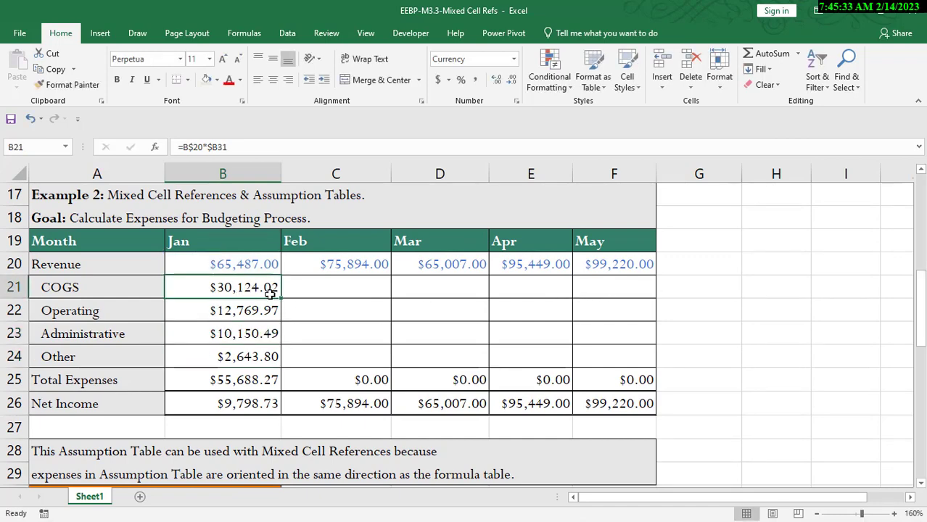
drag(269, 288, 627, 345)
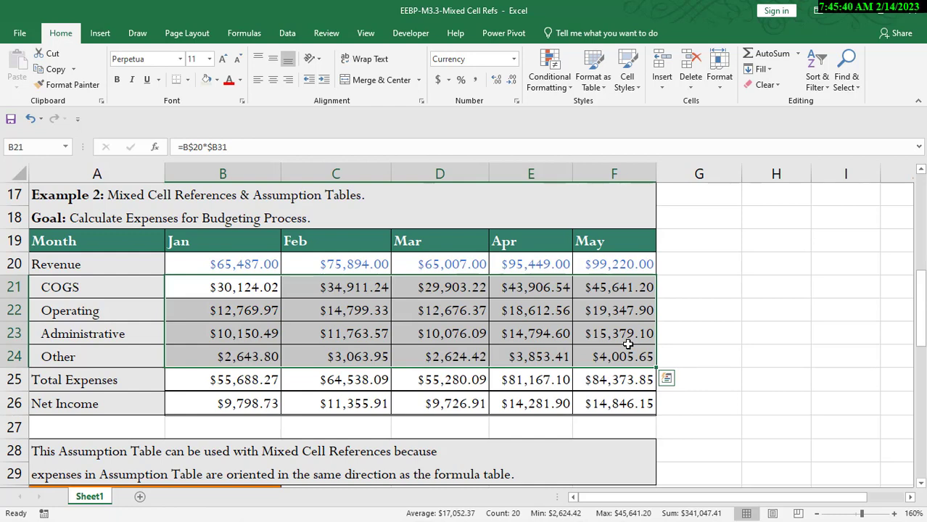
double_click(362, 287)
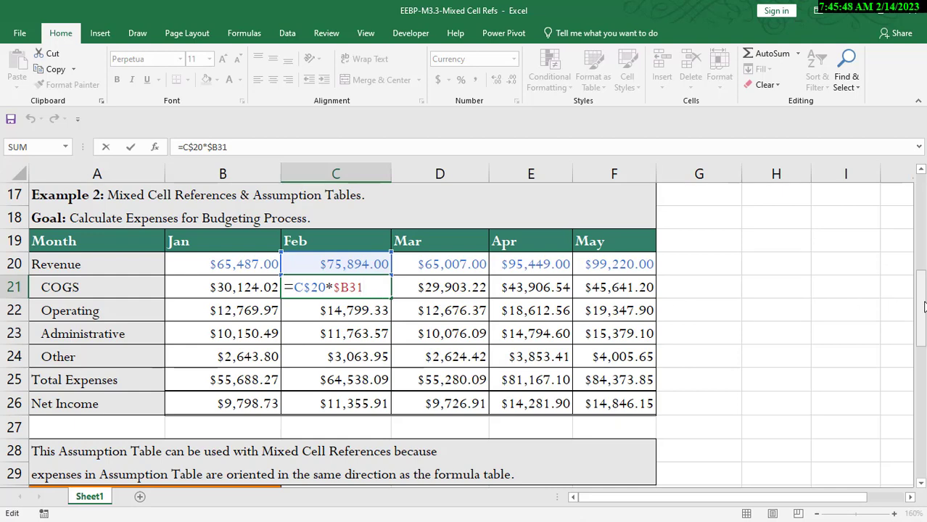
drag(922, 306, 922, 316)
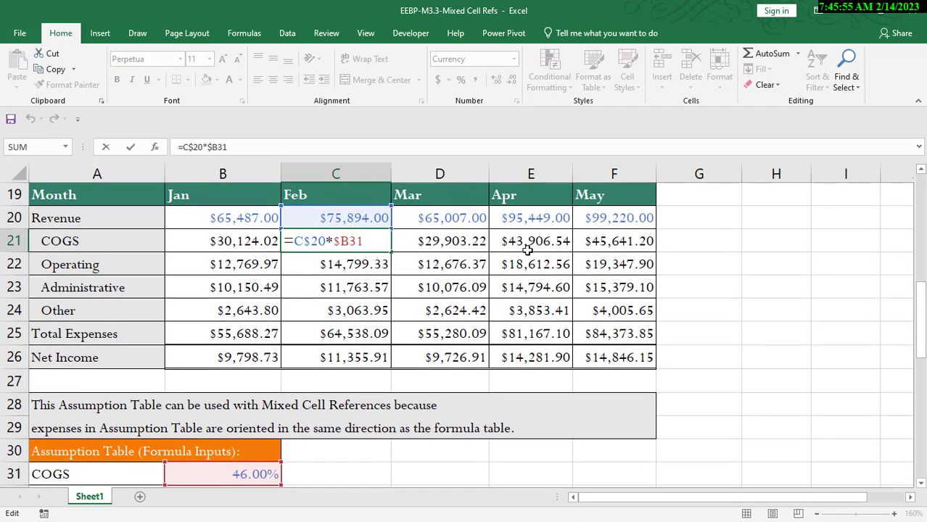
Step: Inspect the mixed-reference formula in May's COGS cell F21
key(Return)
double_click(616, 241)
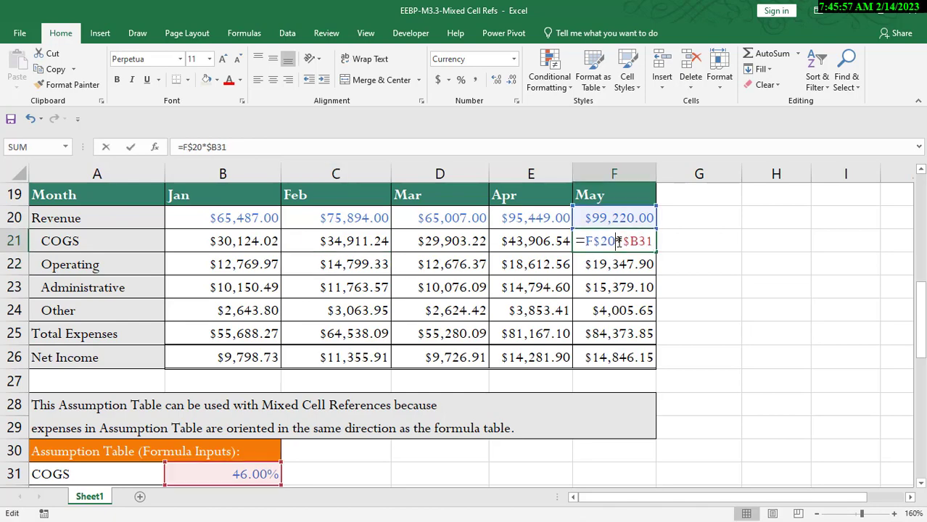
mouse_move(925, 306)
mouse_down()
mouse_move(923, 314)
mouse_move(923, 301)
mouse_up()
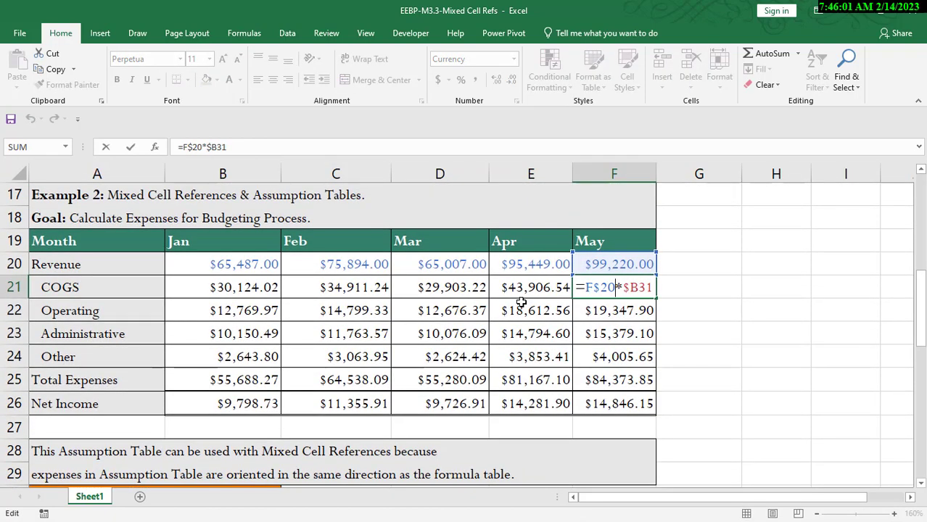
key(Return)
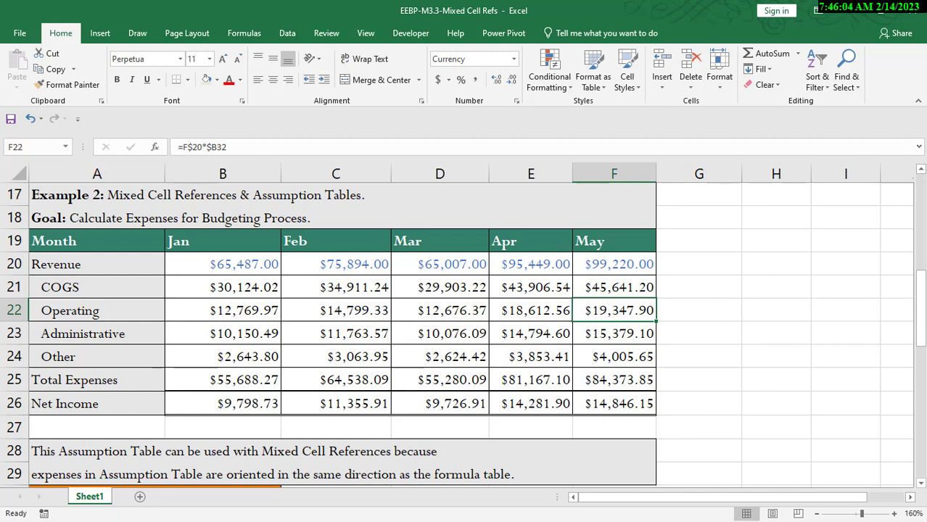
Step: Enter =B43/B43 in E43 for October's revenue percentage and fill it across through G43
drag(923, 302, 923, 406)
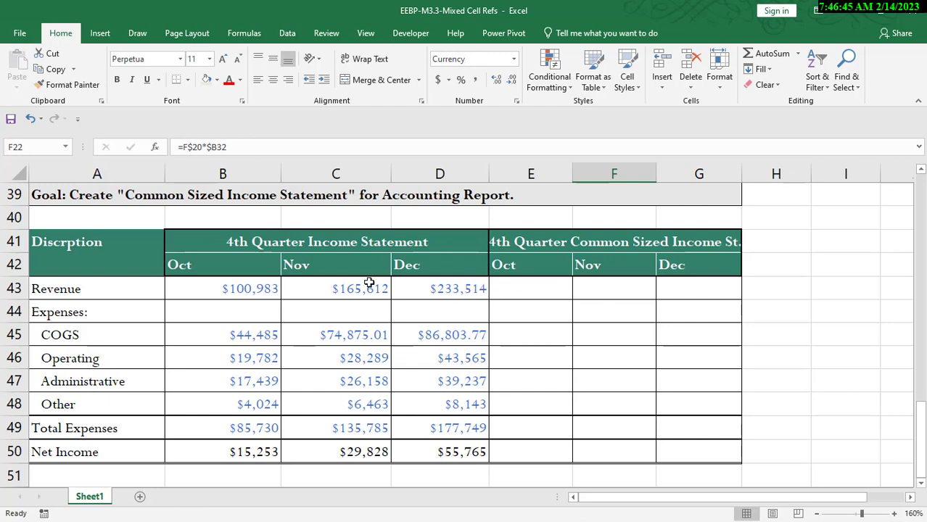
click(545, 291)
text(=)
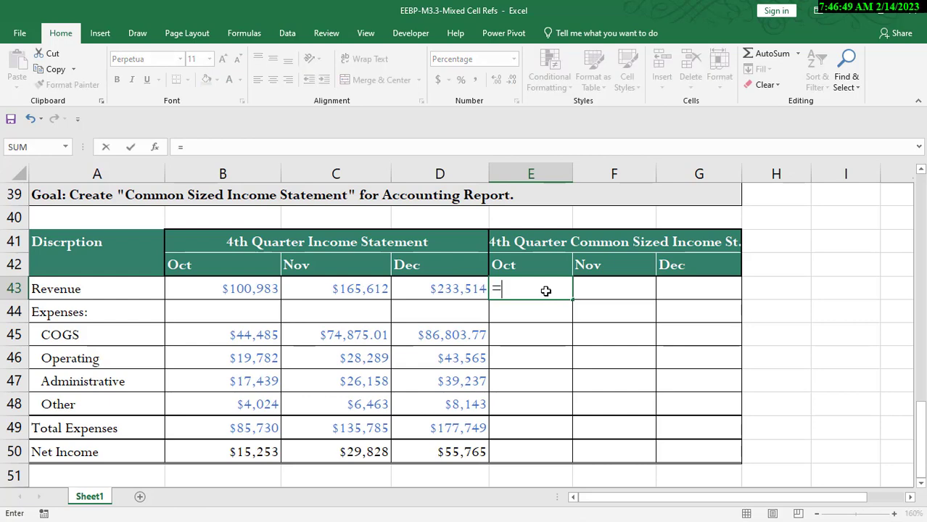
click(246, 288)
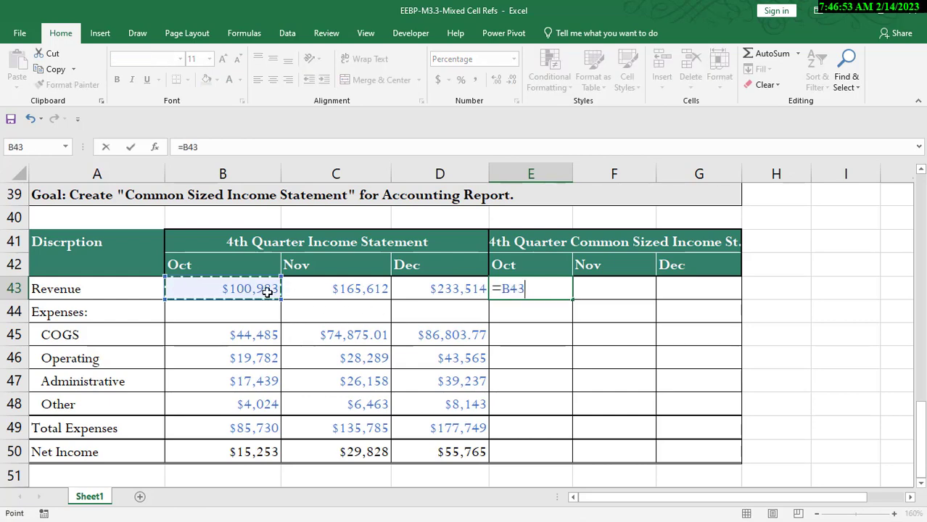
text(/)
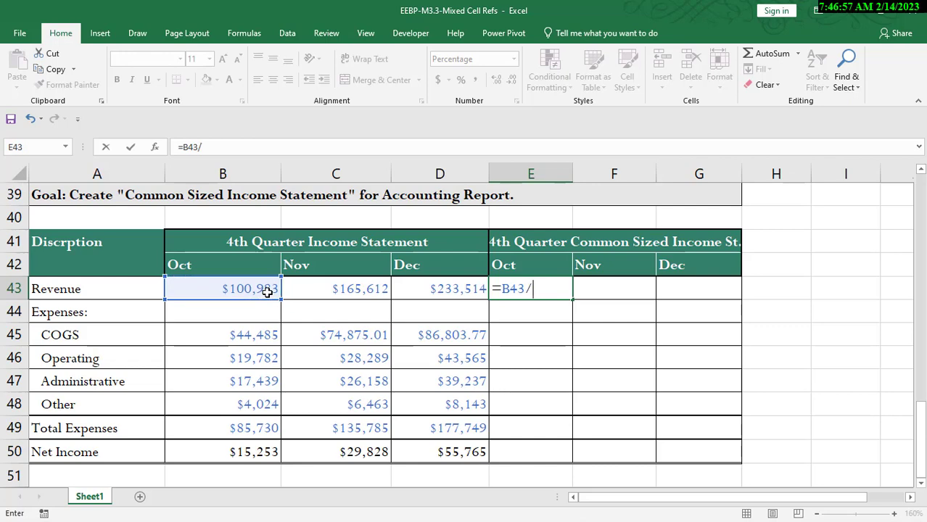
click(267, 290)
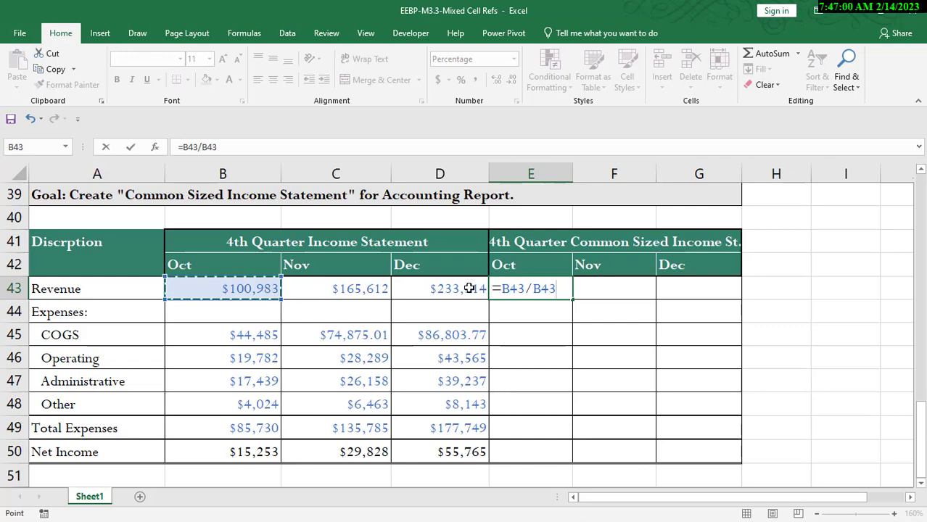
key(Return)
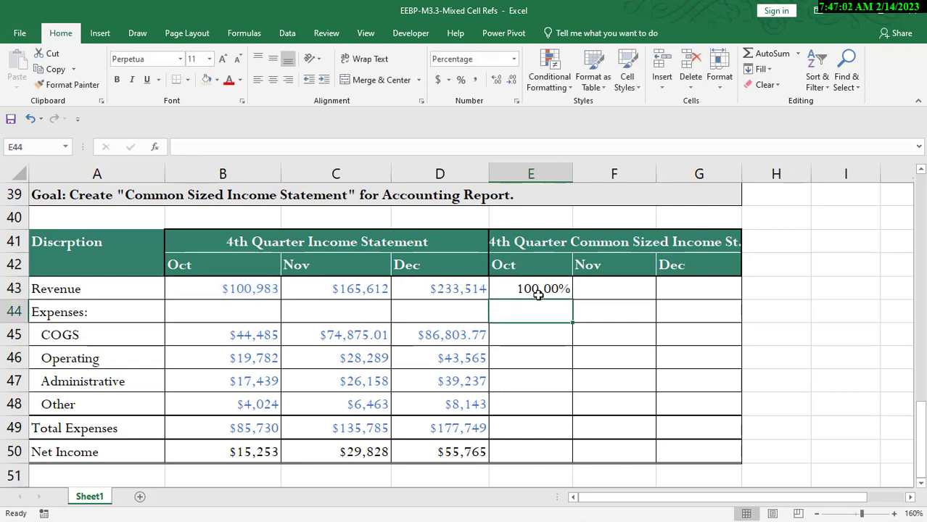
click(559, 290)
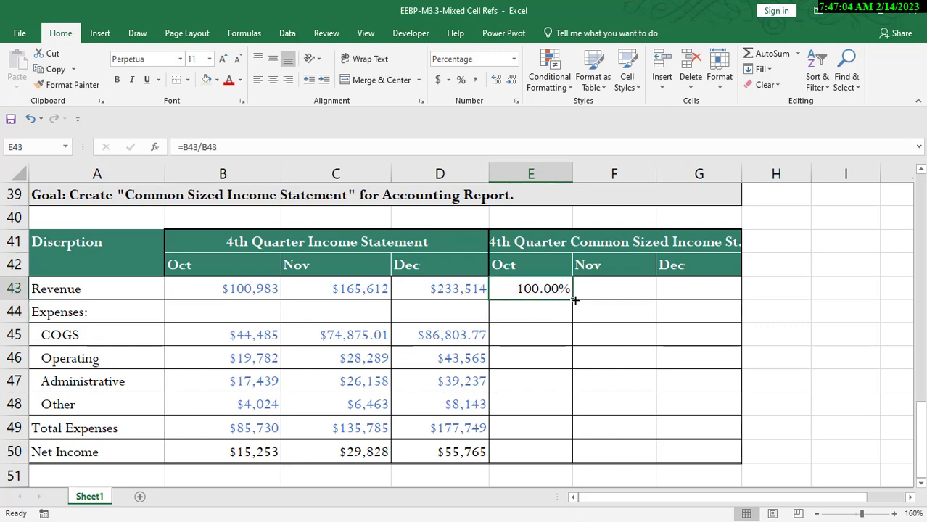
drag(574, 299, 713, 304)
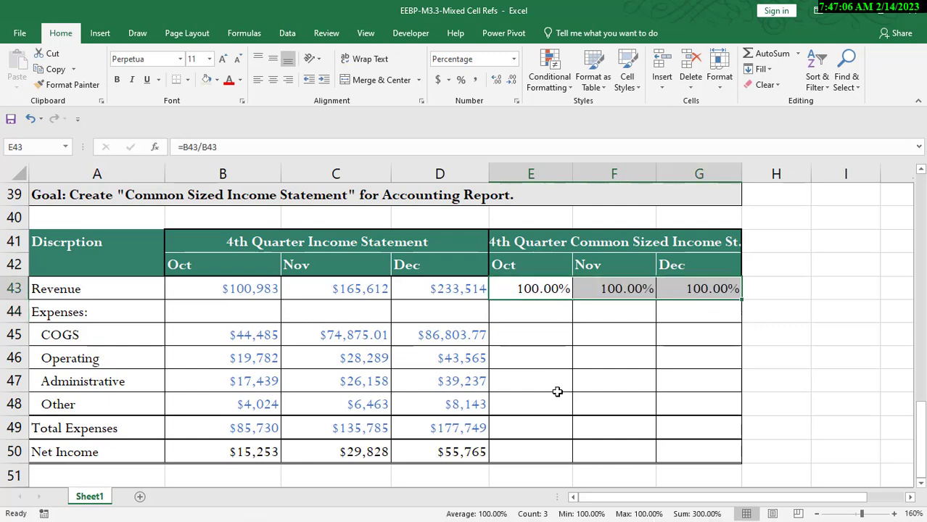
Step: Inspect the copied revenue percentage formulas in E43 and F43
double_click(558, 289)
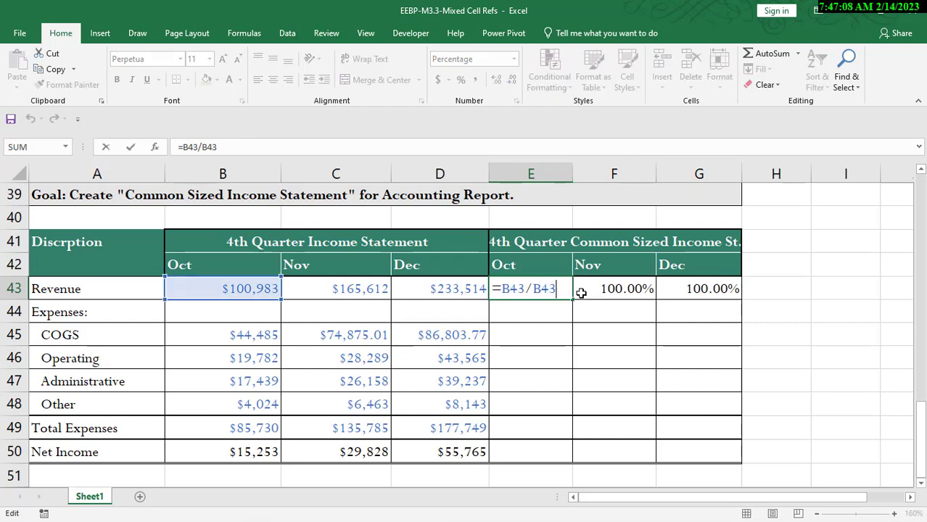
key(Return)
double_click(627, 290)
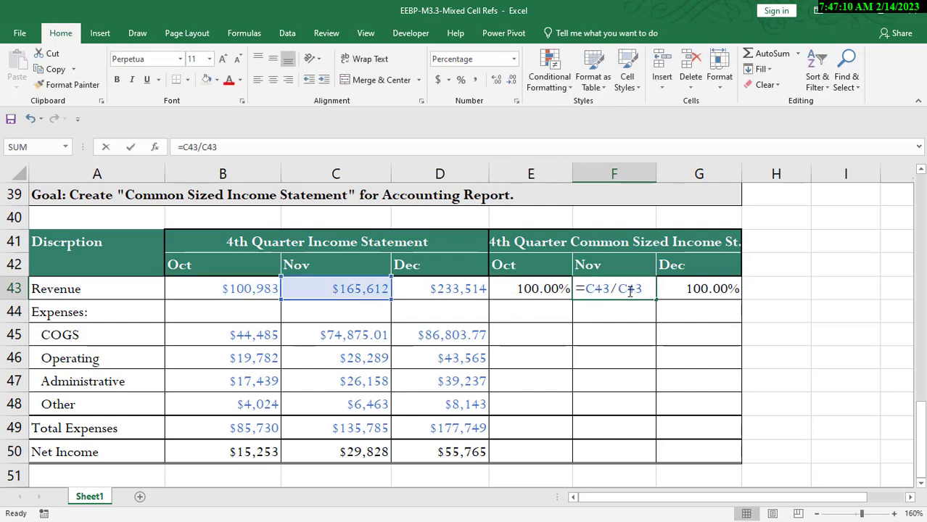
key(Return)
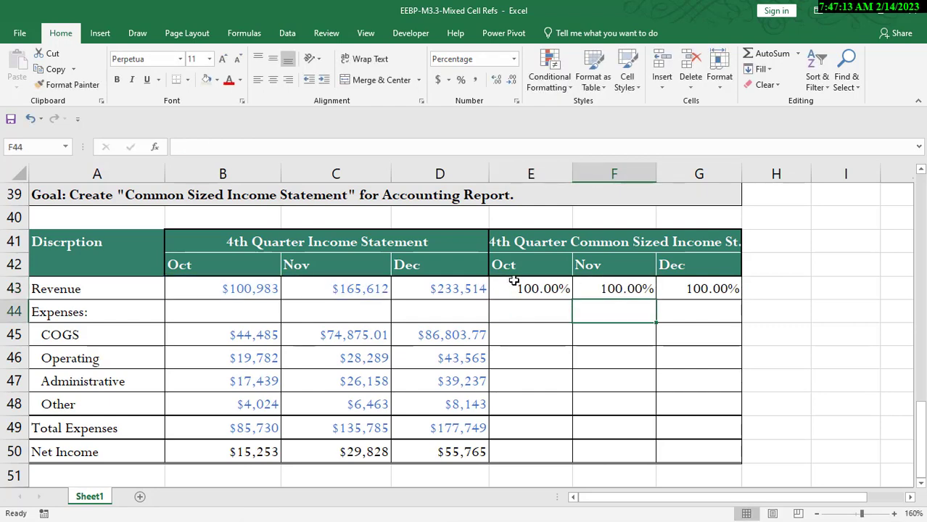
click(548, 288)
double_click(615, 290)
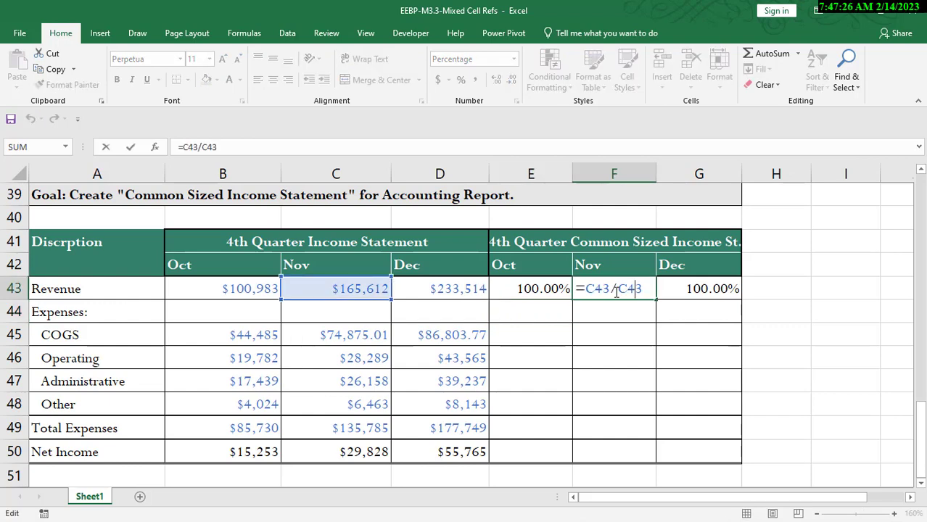
key(Return)
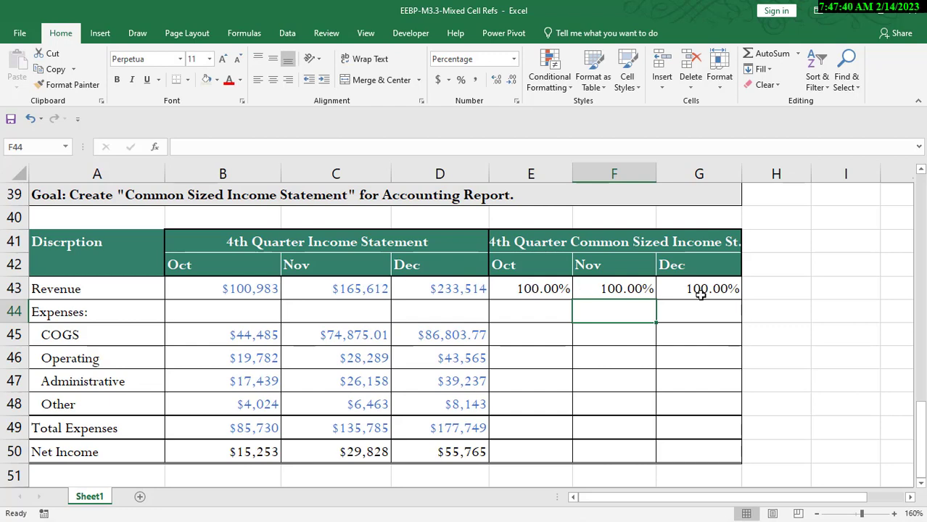
Step: Copy E43 into the October COGS cell E45 and inspect the pasted formula
click(548, 288)
key(ctrl+c)
click(538, 327)
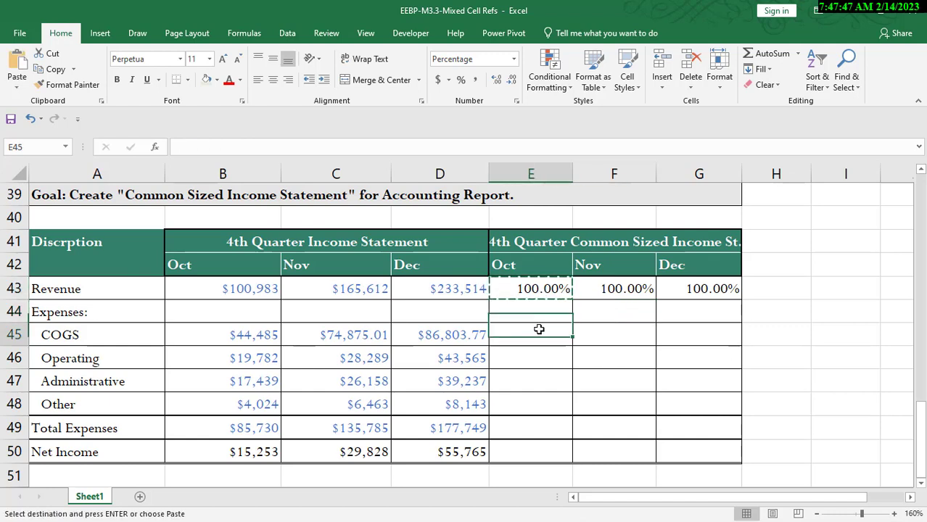
key(ctrl+v)
double_click(552, 335)
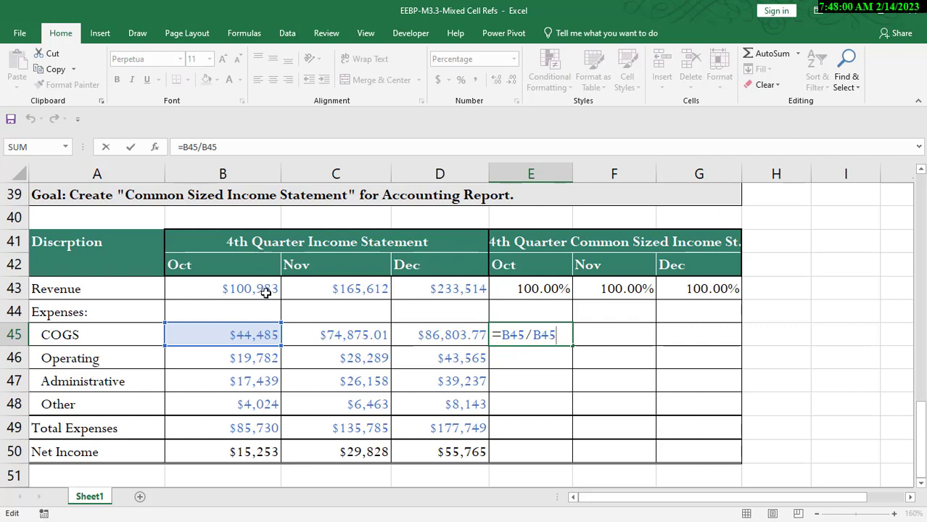
key(Return)
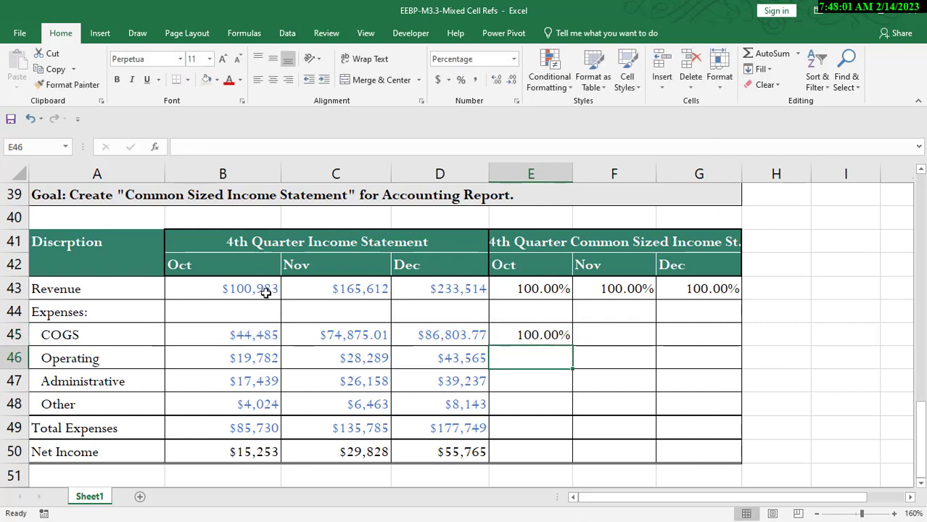
Step: Clear the revenue percentage formulas from E43 through G43
double_click(540, 287)
drag(540, 288, 683, 287)
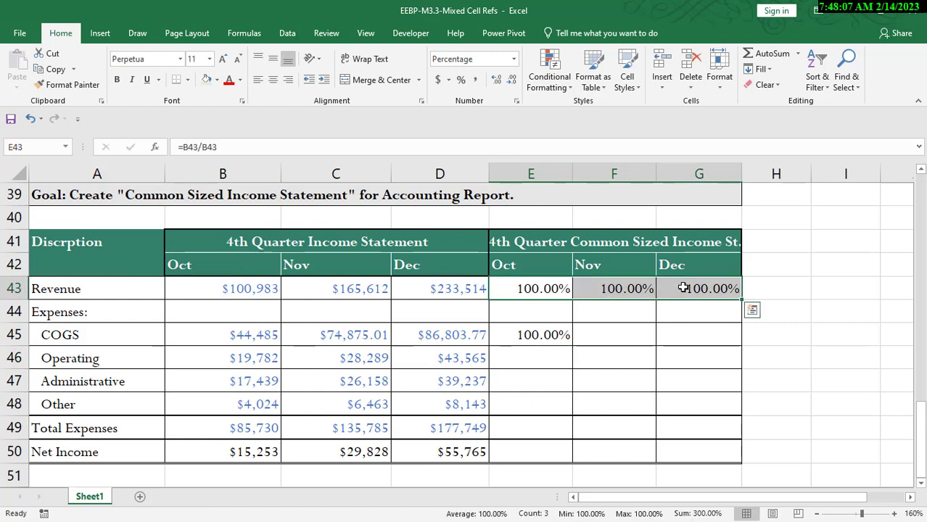
key(Delete)
Step: Enter the mixed-reference formula =B43/B$43 in E43 for October's revenue percentage
click(535, 286)
text(=)
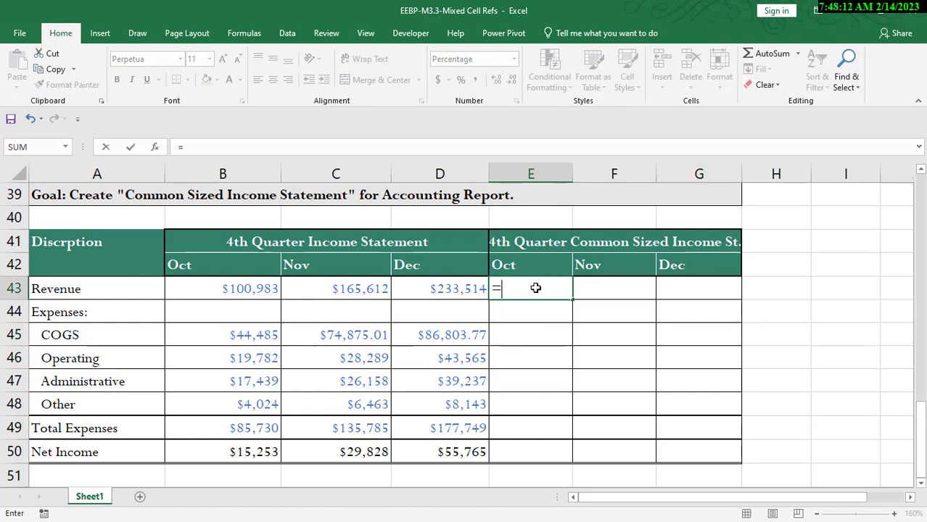
click(238, 288)
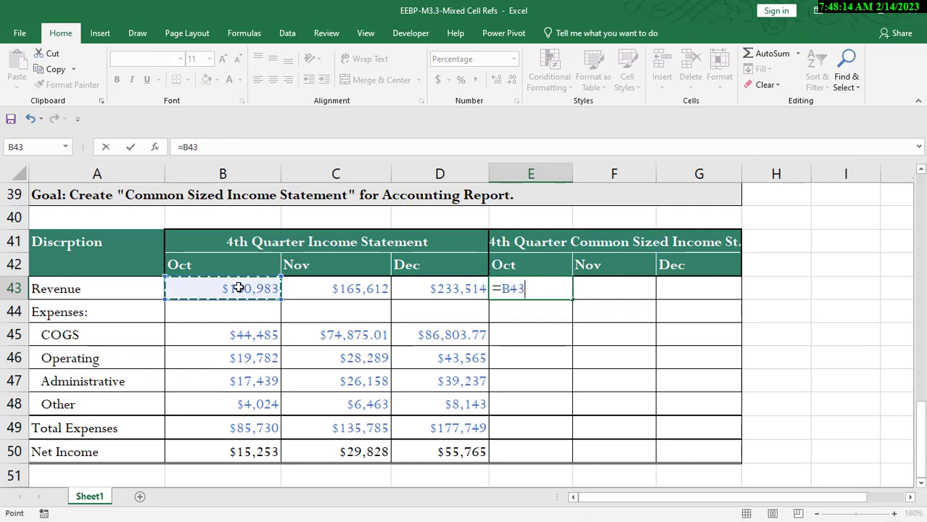
text(/)
click(246, 287)
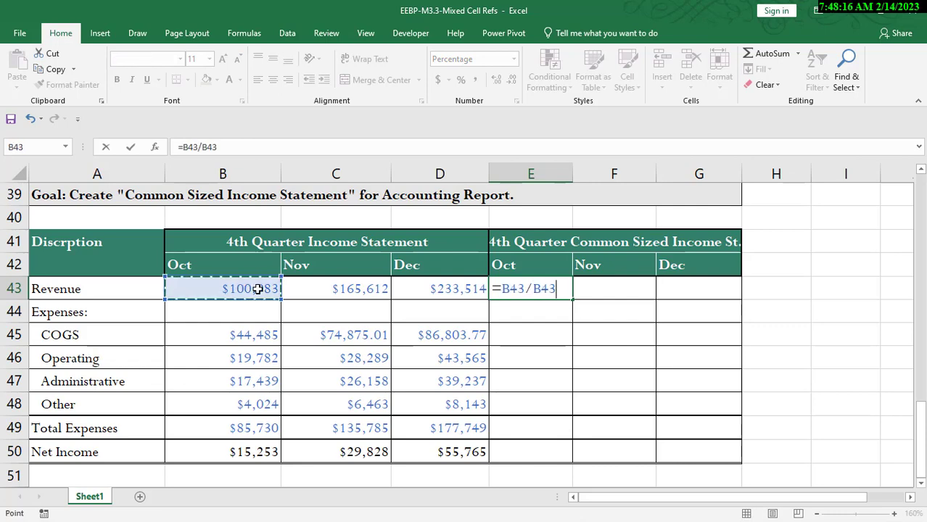
click(547, 288)
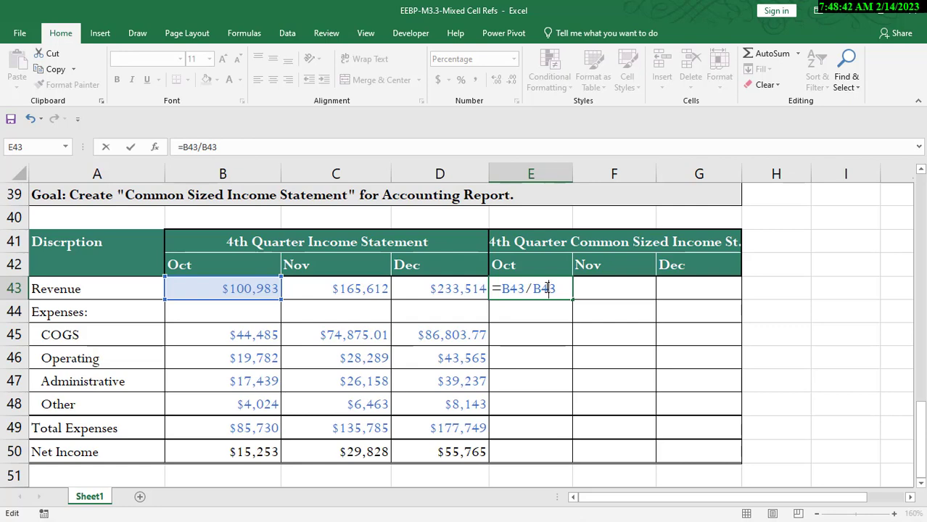
key(F4)
key(F4)
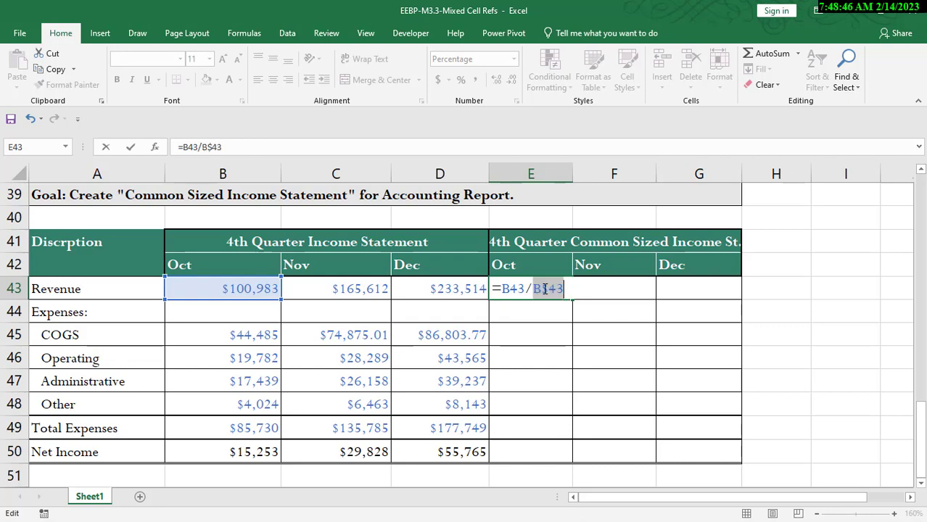
click(511, 288)
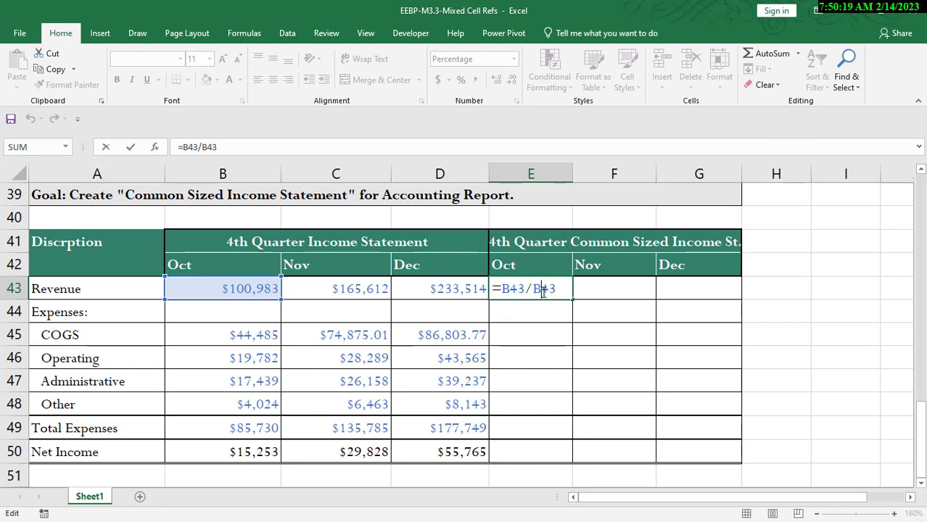
key(F4)
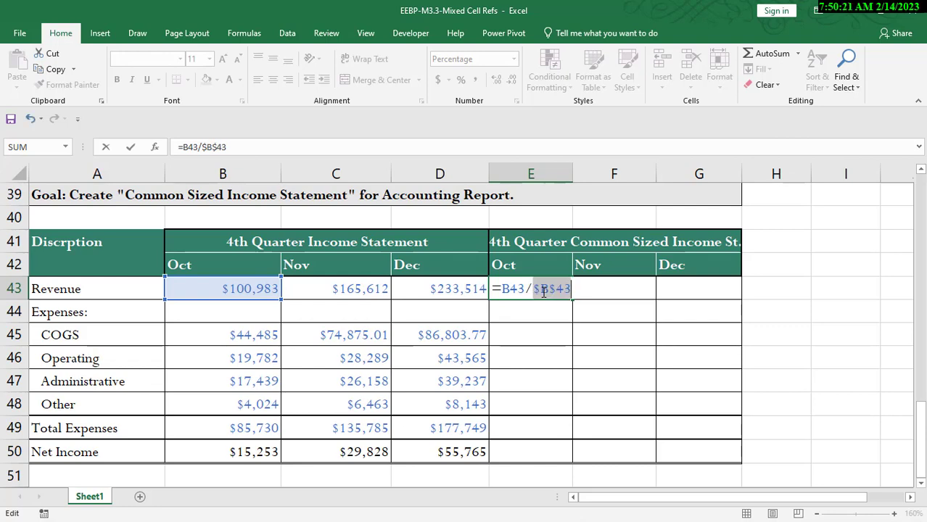
key(F4)
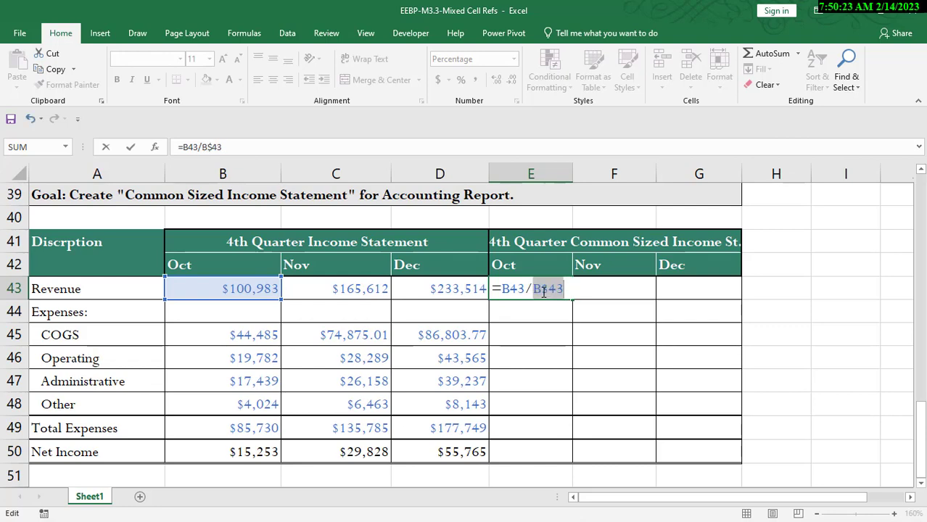
key(Return)
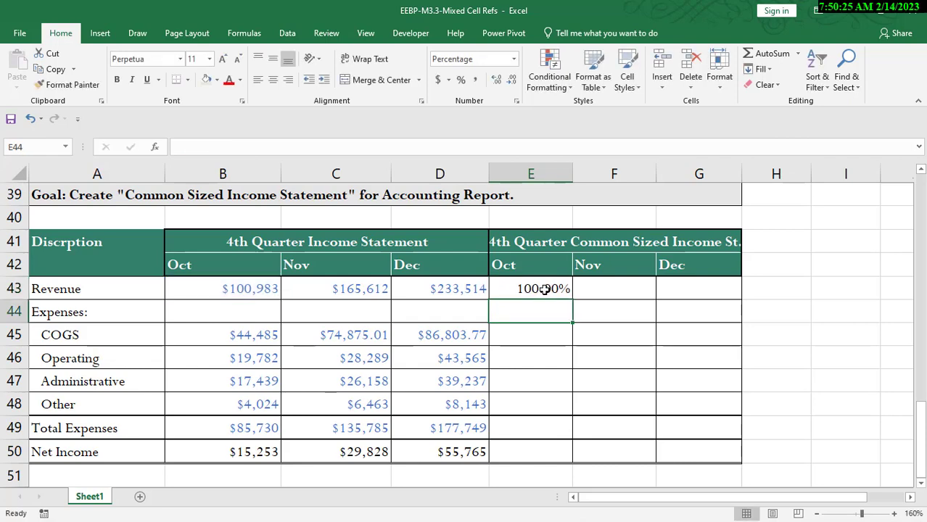
Step: Fill E43's formula across through G43 and copy the revenue percentage row
click(544, 289)
drag(573, 299, 717, 299)
key(ctrl+c)
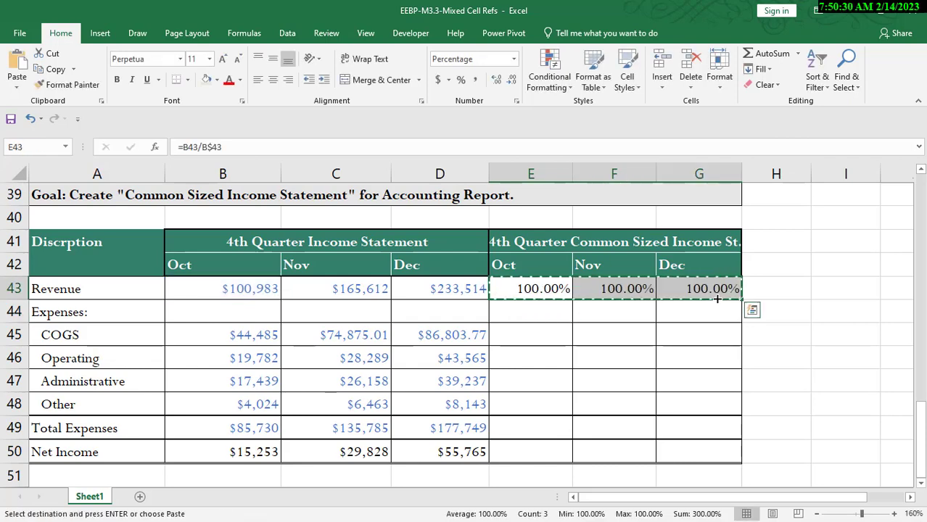
Step: Paste the percentage formulas into E45:G45 and fill them down through row 48
click(545, 335)
key(ctrl+v)
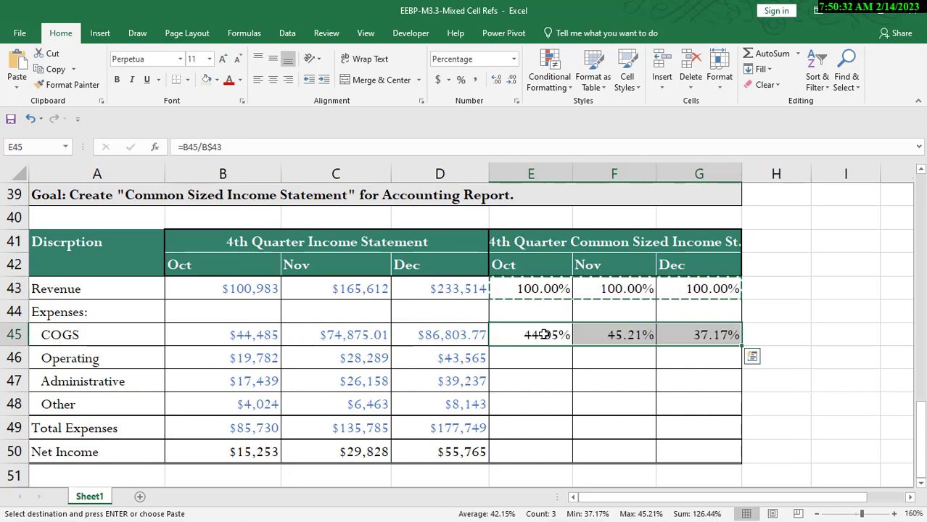
drag(740, 346, 741, 418)
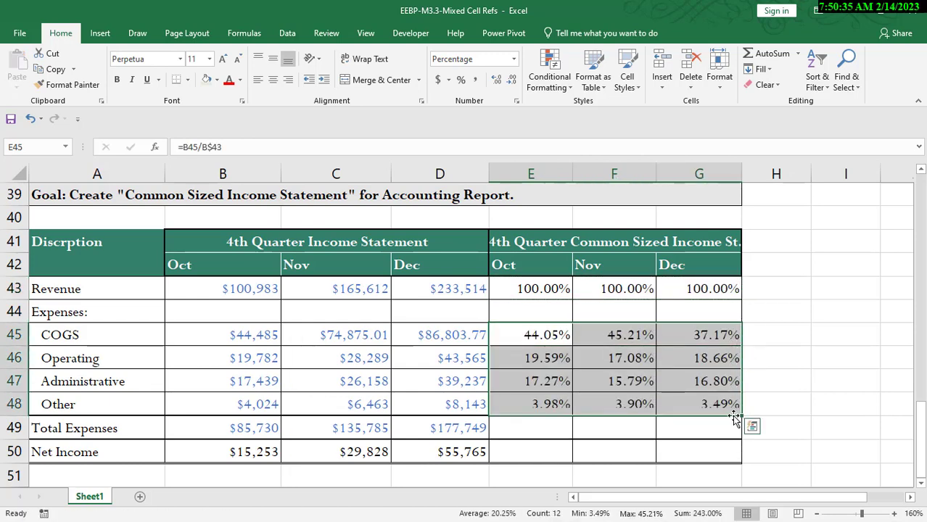
Step: Inspect the November expense percentage formulas in F45 and F46
double_click(622, 335)
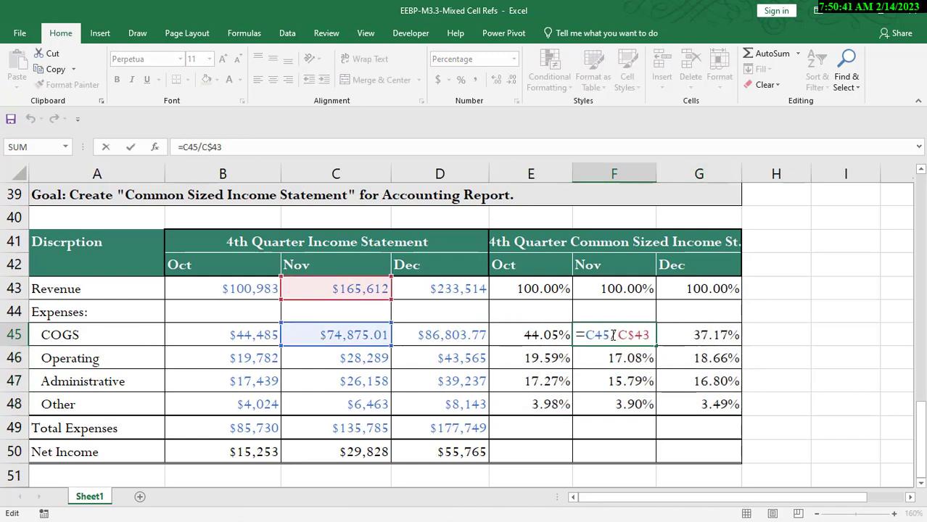
key(Return)
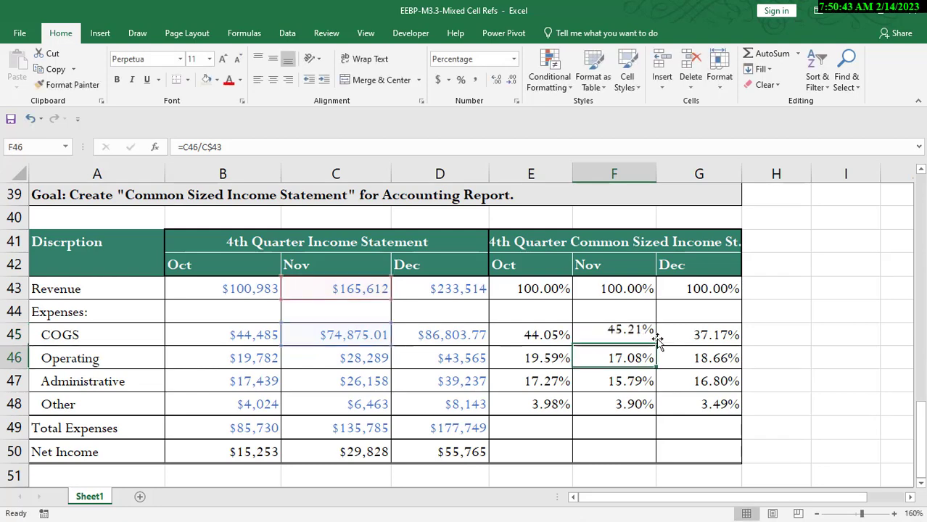
double_click(633, 358)
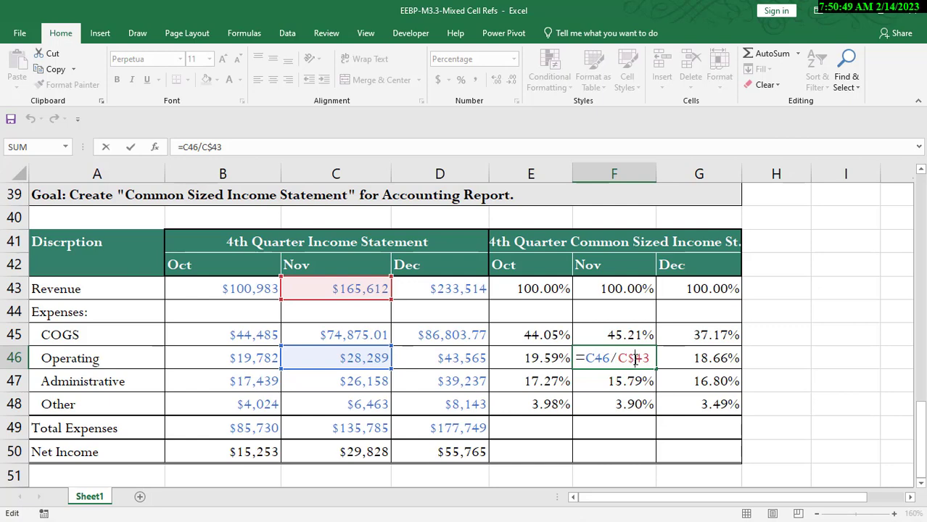
Step: Inspect the December operating and October other-expense percentage formulas in G46 and E48
key(Return)
double_click(711, 358)
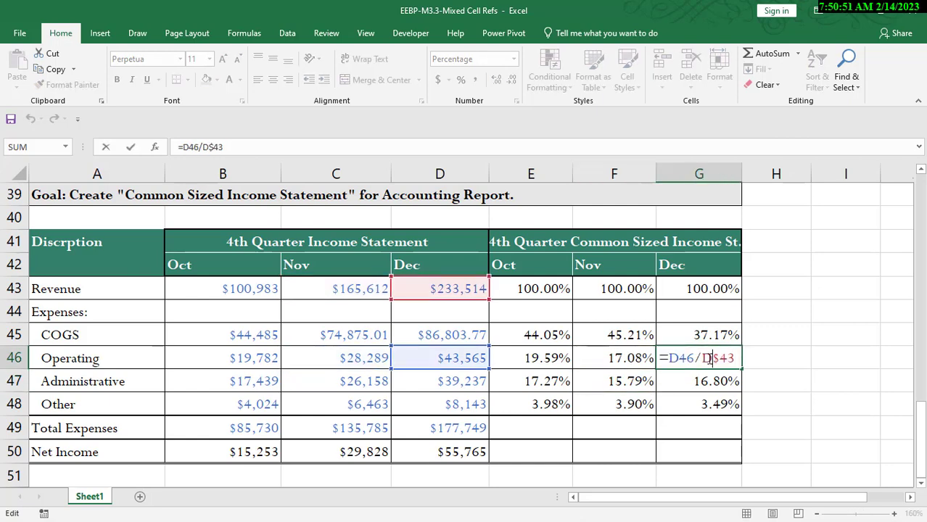
key(Return)
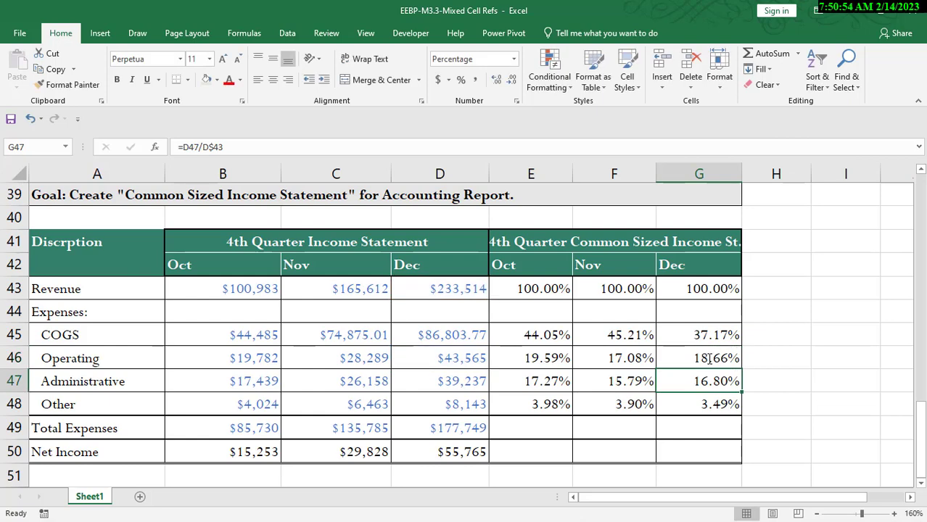
double_click(549, 404)
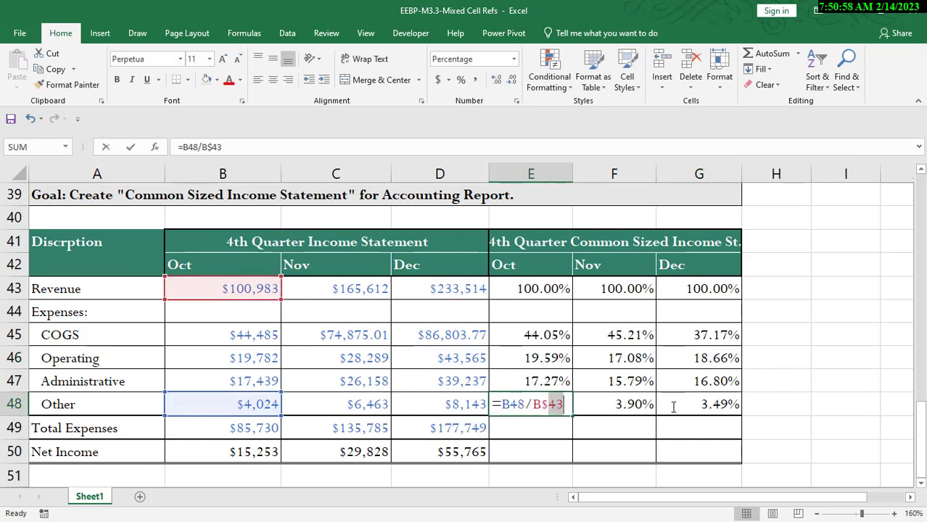
key(ctrl+Return)
Step: Copy the percentage formulas in E48:G48 and paste them into the Total Expenses and Net Income rows 49 and 50
drag(571, 416, 666, 398)
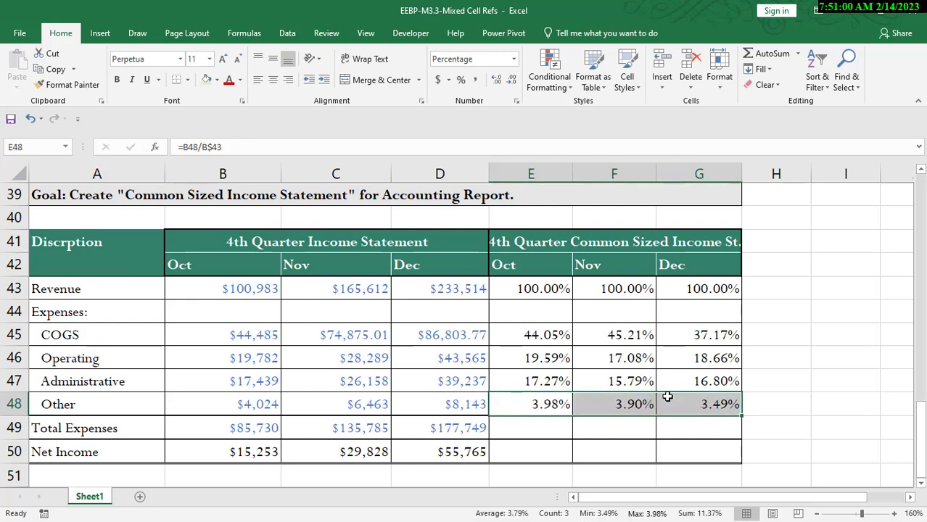
key(ctrl+c)
click(535, 419)
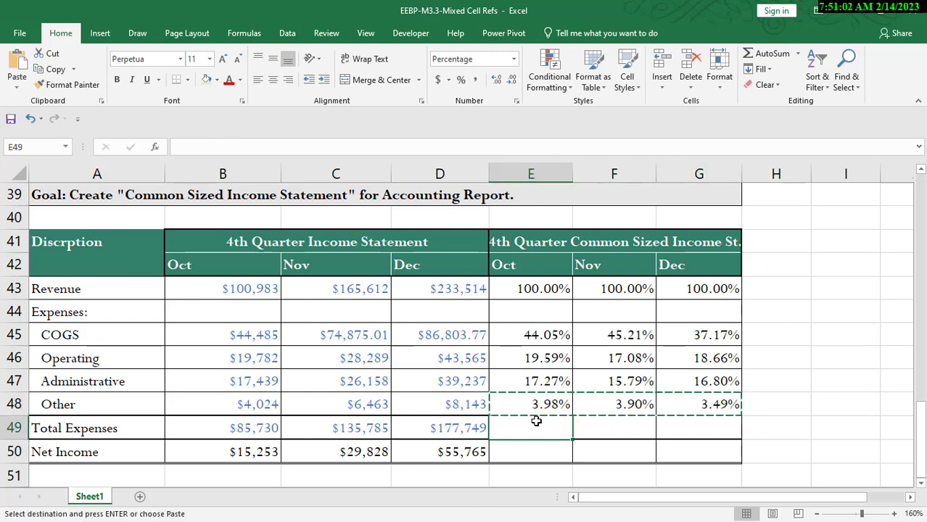
key(ctrl+v)
click(529, 444)
key(ctrl+v)
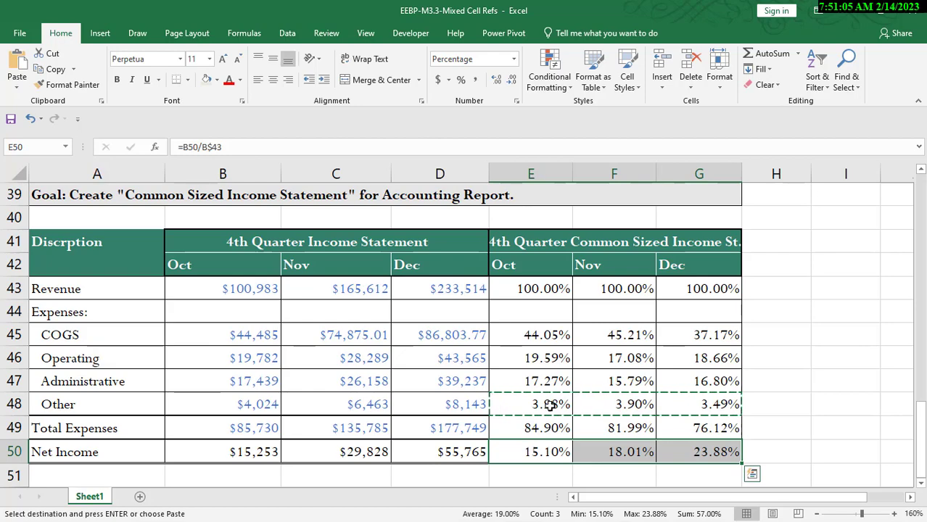
double_click(551, 451)
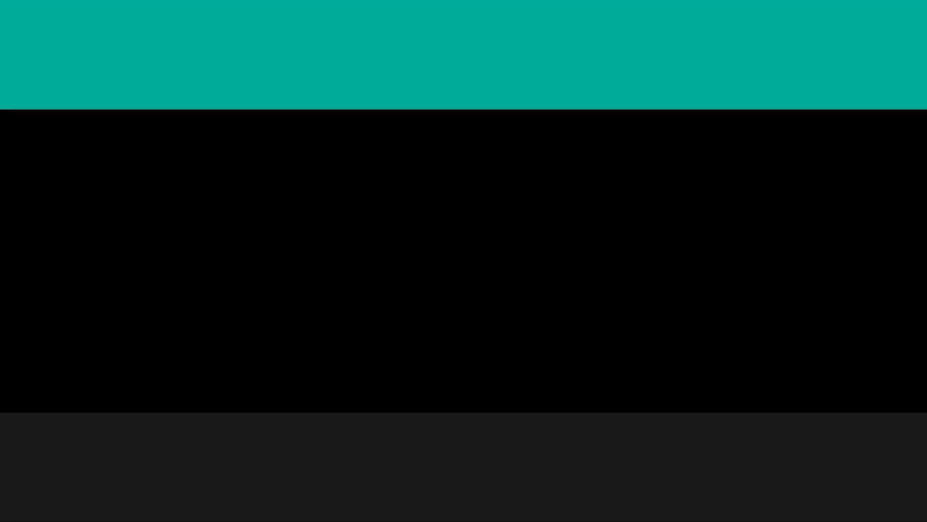